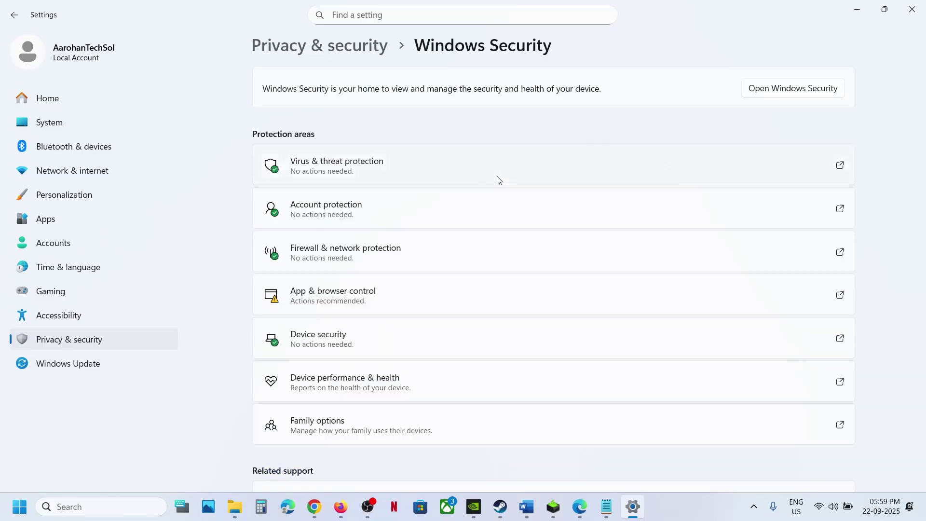
Open the Virus & threat protection history and expand the newest "Protected folder access blocked" entry to check which folder was affected
{"action": "left_click", "coordinate": [385, 169]}
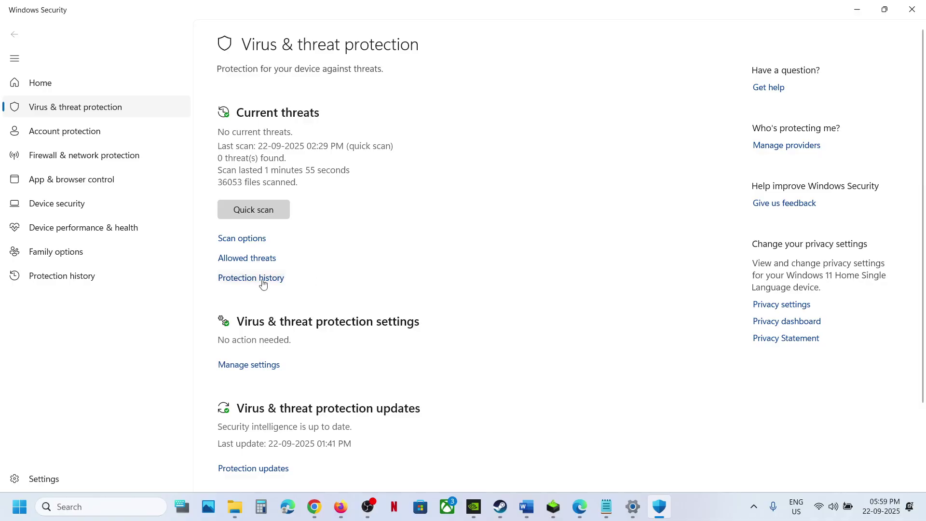
{"action": "left_click", "coordinate": [251, 278]}
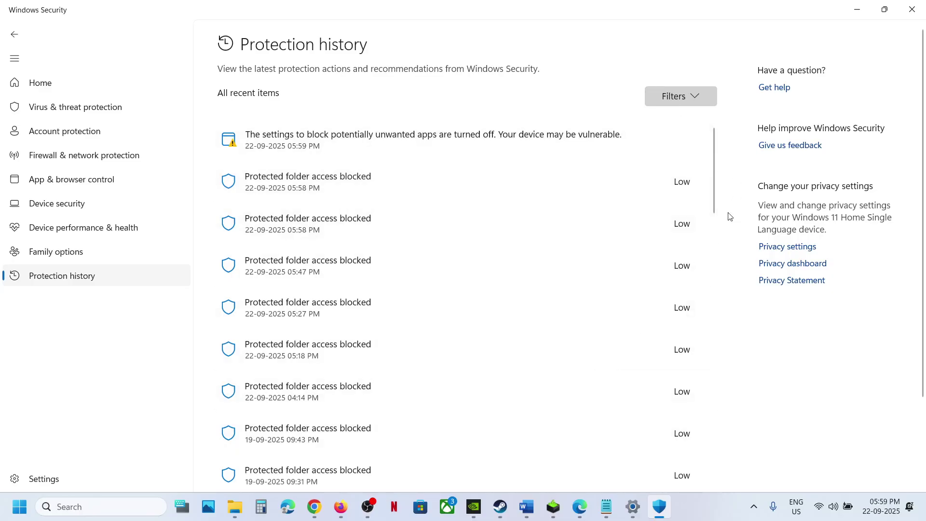
{"action": "left_click", "coordinate": [702, 192]}
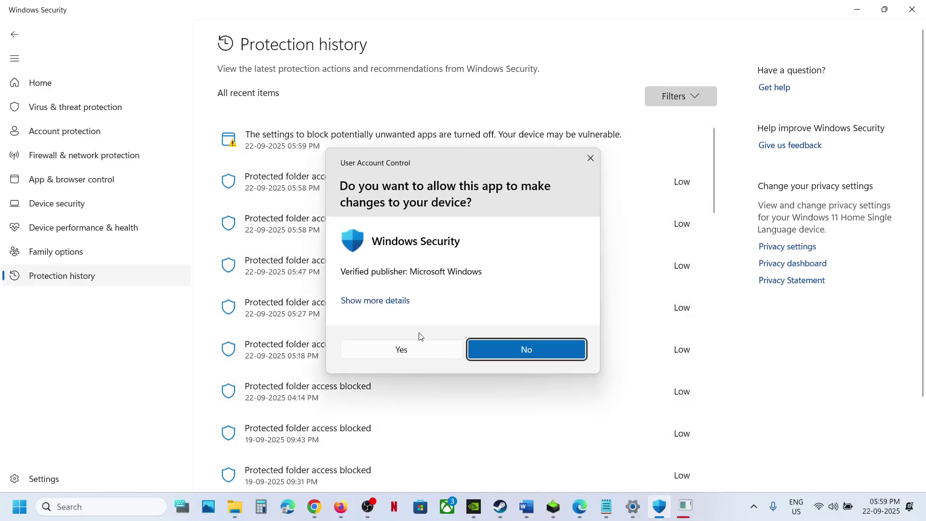
{"action": "left_click", "coordinate": [400, 349]}
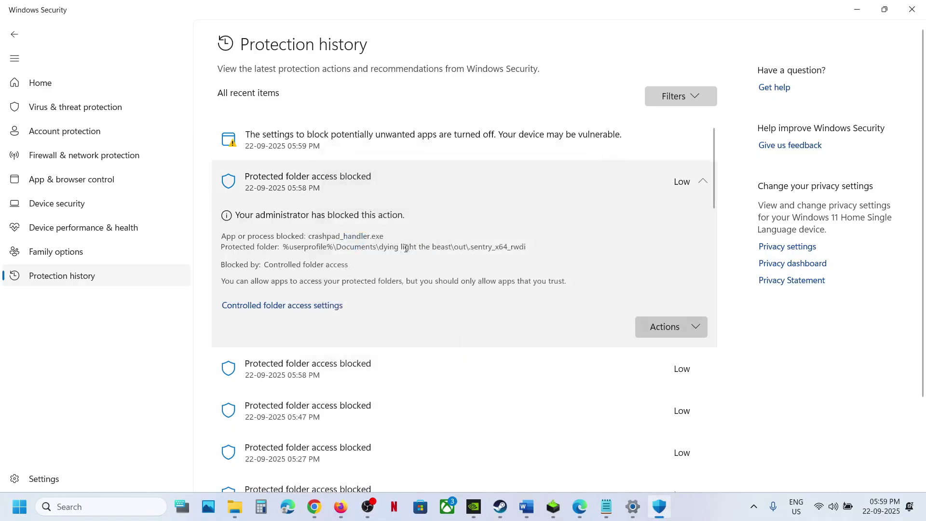
{"action": "left_click_drag", "start_coordinate": [382, 248], "coordinate": [449, 249]}
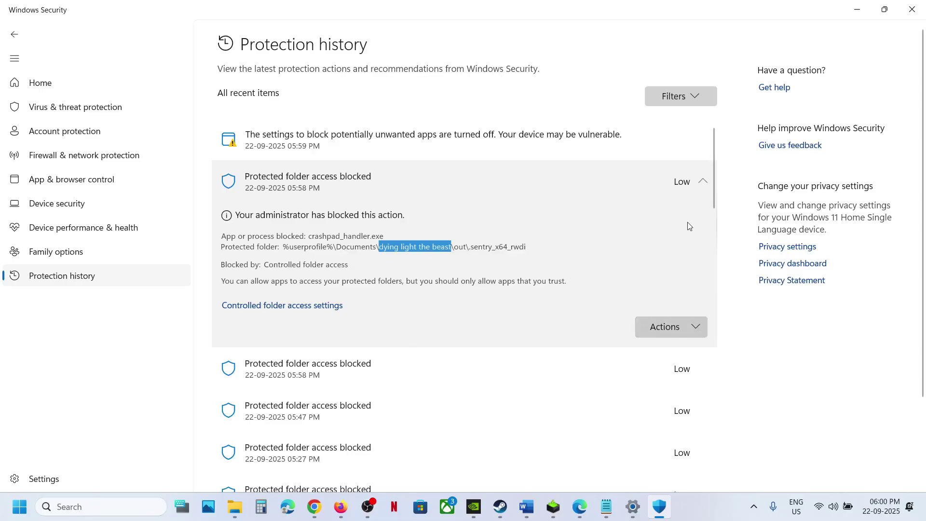
Allow the blocked crashpad_handler.exe on the device and approve the User Account Control request
{"action": "left_click", "coordinate": [700, 328]}
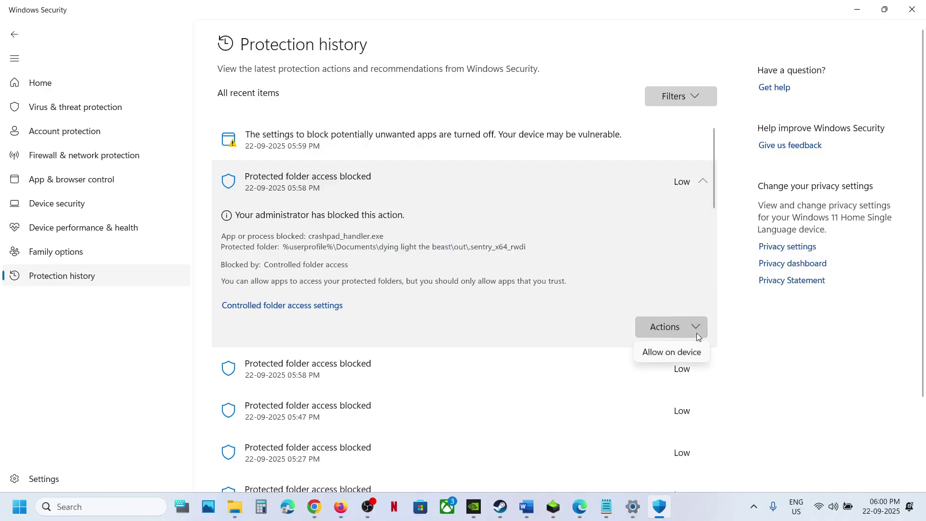
{"action": "left_click", "coordinate": [681, 352]}
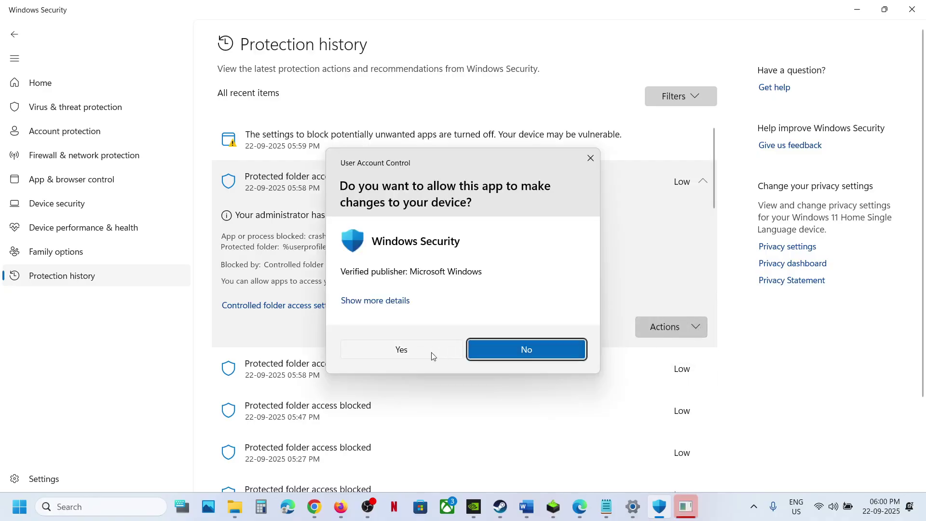
{"action": "left_click", "coordinate": [432, 356]}
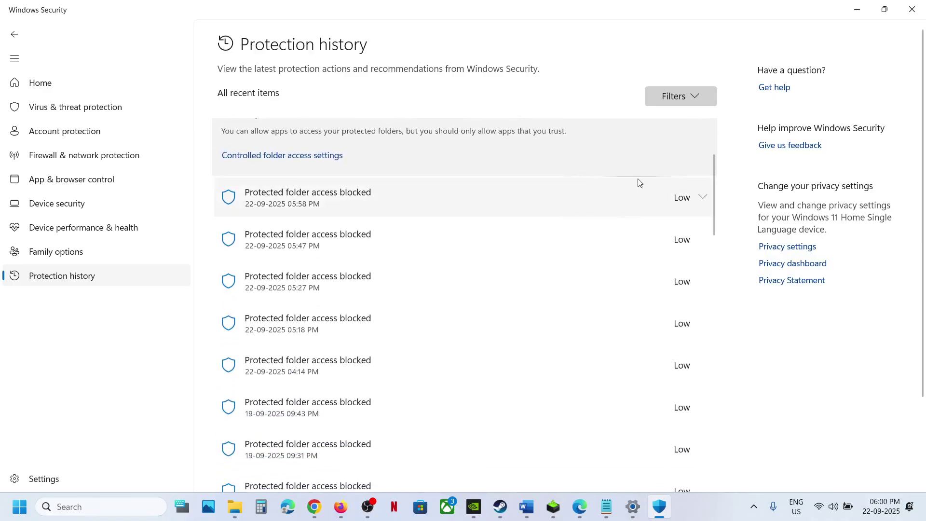
Check the second blocked-access entry from 05:58 PM and its available actions, and close Windows Security
{"action": "left_click", "coordinate": [628, 207]}
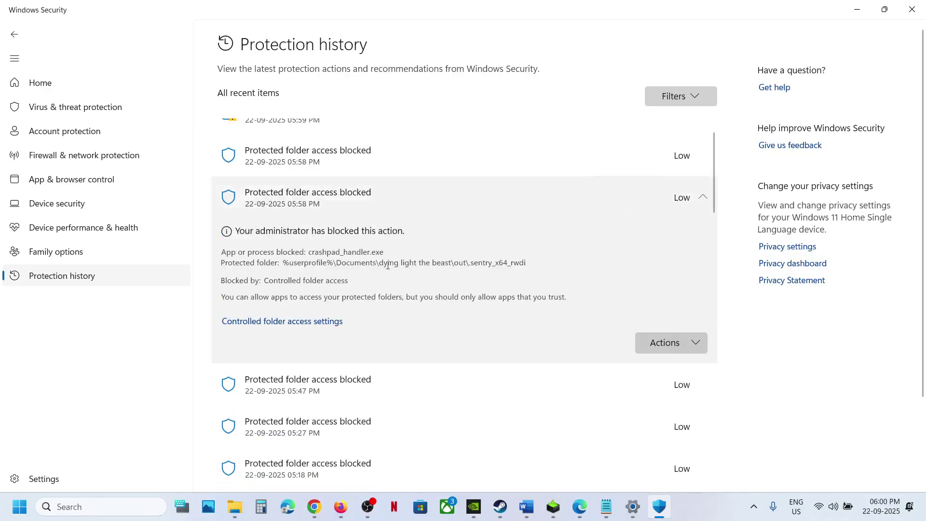
{"action": "left_click", "coordinate": [695, 346]}
{"action": "left_click", "coordinate": [609, 328]}
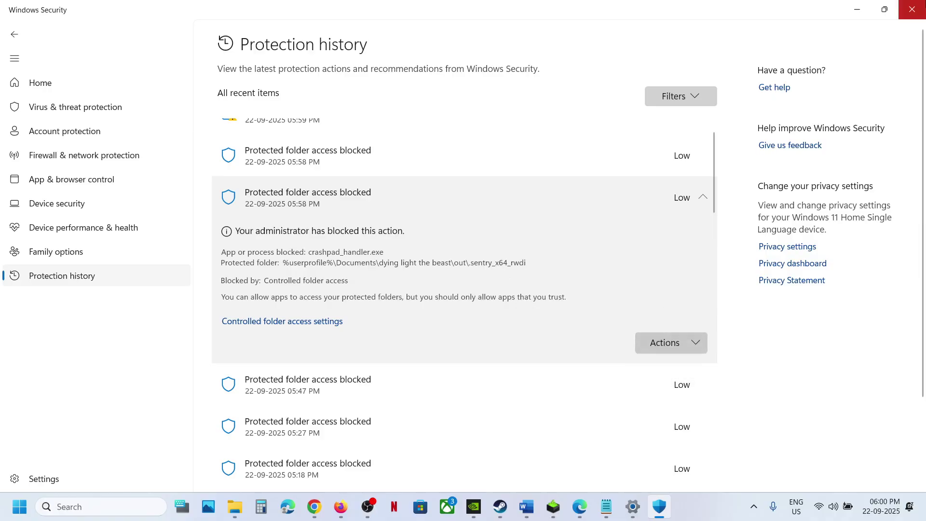
{"action": "left_click", "coordinate": [912, 9]}
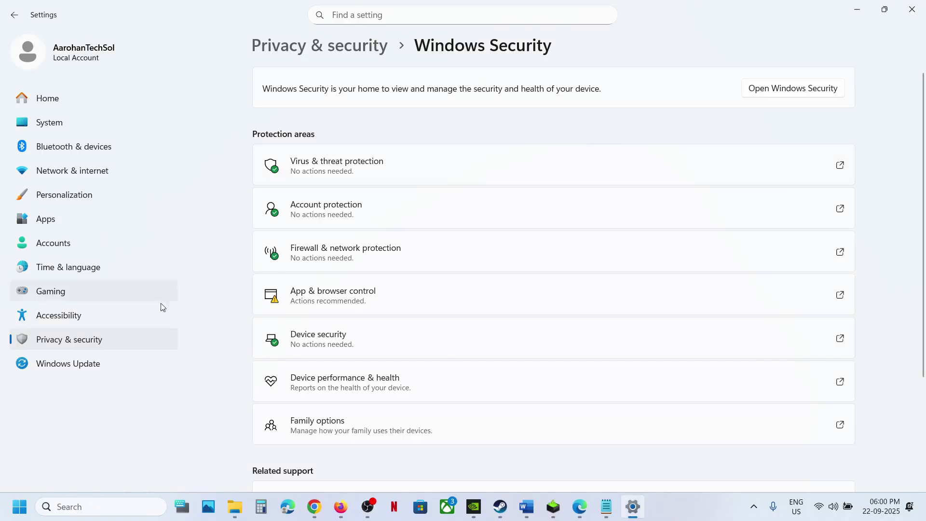
Open the list of apps allowed through Controlled folder access in the ransomware protection settings, approving the User Account Control request
{"action": "left_click", "coordinate": [109, 344]}
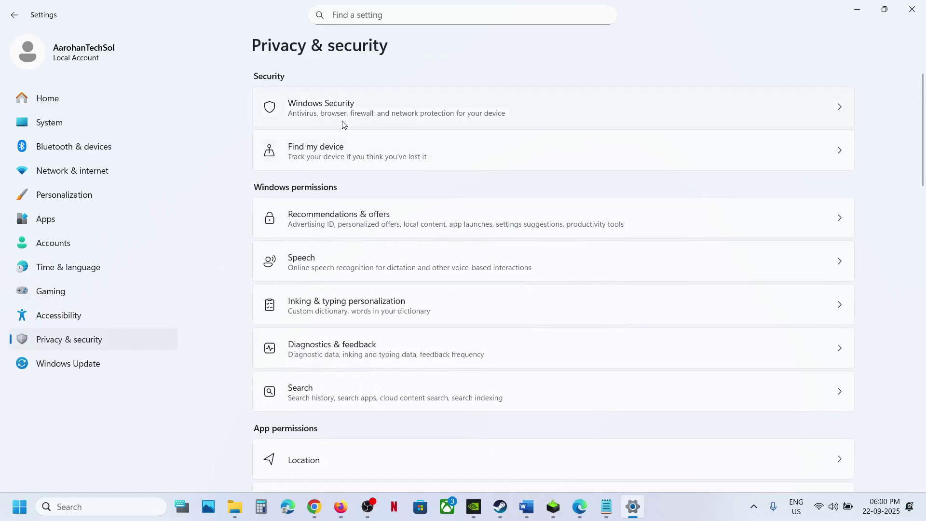
{"action": "left_click", "coordinate": [337, 117]}
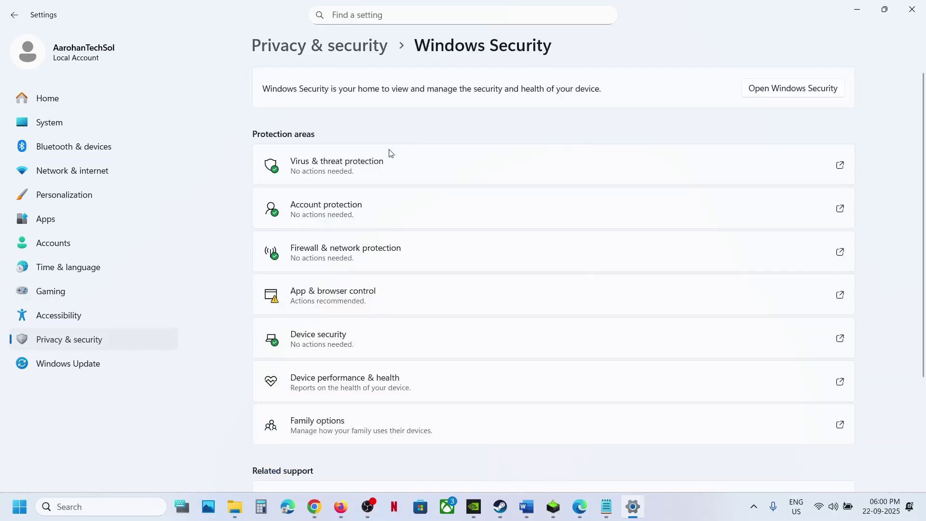
{"action": "left_click", "coordinate": [367, 171]}
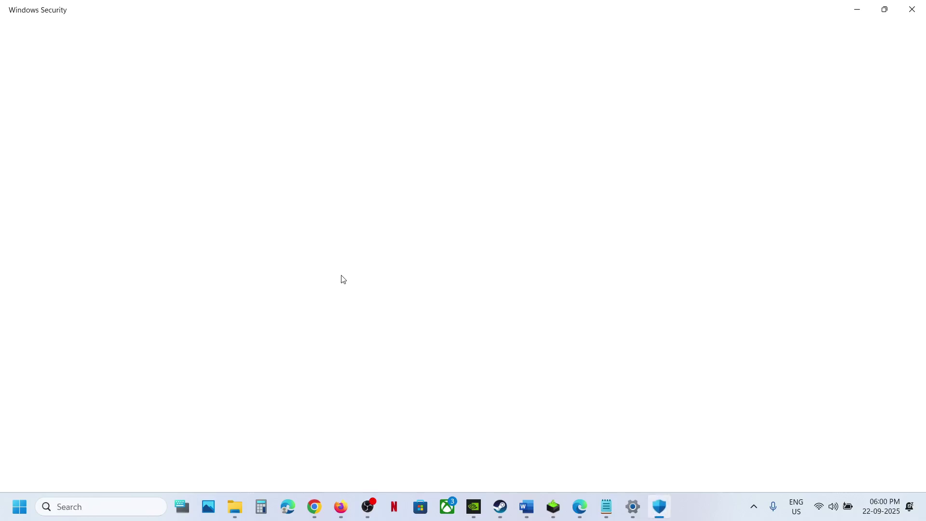
{"action": "scroll", "coordinate": [343, 279], "scroll_direction": "down", "scroll_amount": 3}
{"action": "scroll", "coordinate": [309, 422], "scroll_direction": "up", "scroll_amount": 1}
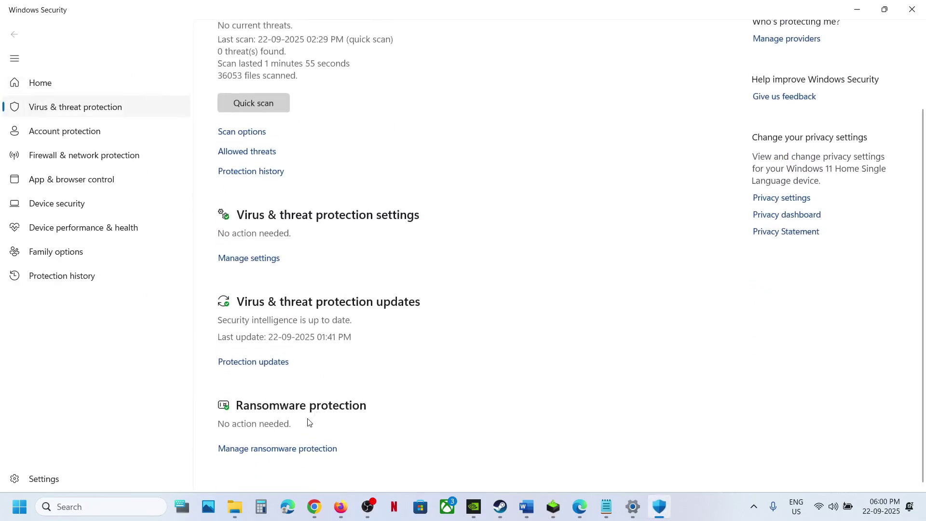
{"action": "left_click", "coordinate": [283, 449]}
{"action": "left_click", "coordinate": [302, 259]}
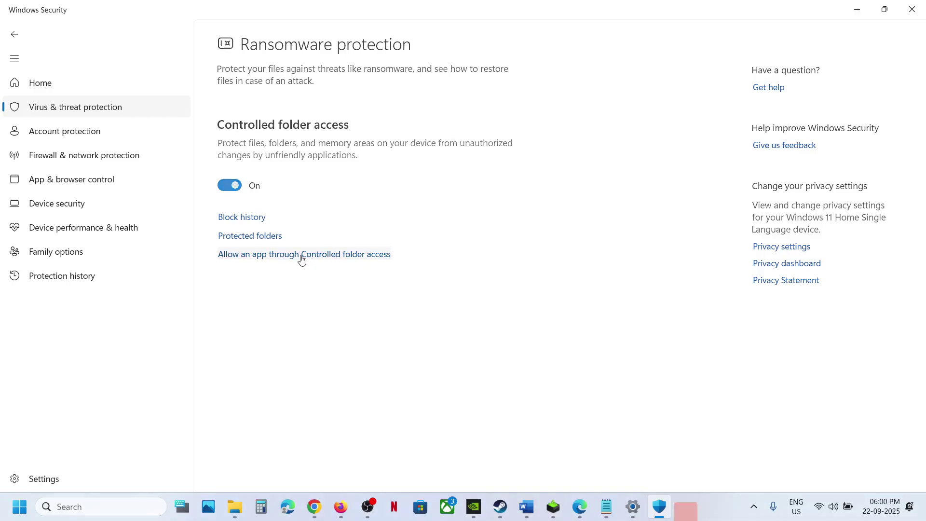
{"action": "left_click", "coordinate": [411, 354]}
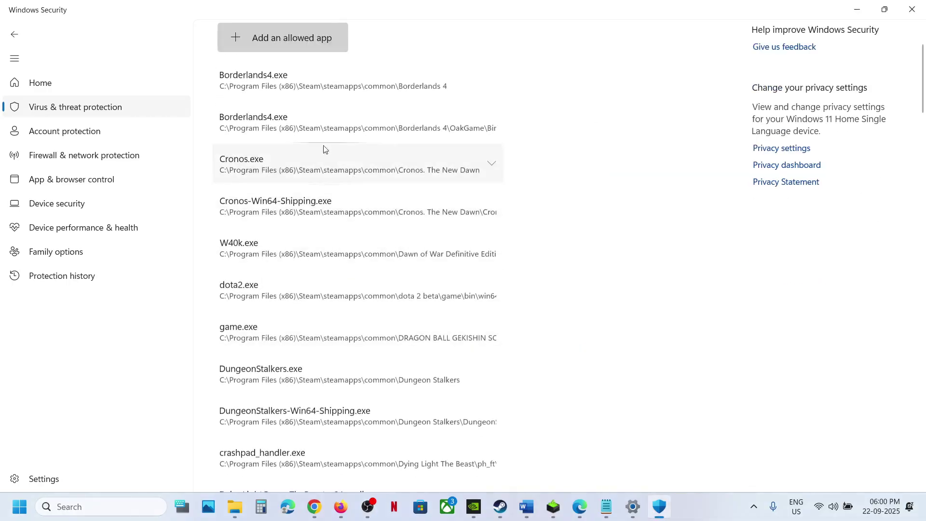
Add DyingLightGame_TheBeast_x64_rwdi from the game's ph_ft\work\bin\x64 folder to the apps allowed through Controlled folder access
{"action": "left_click", "coordinate": [290, 44]}
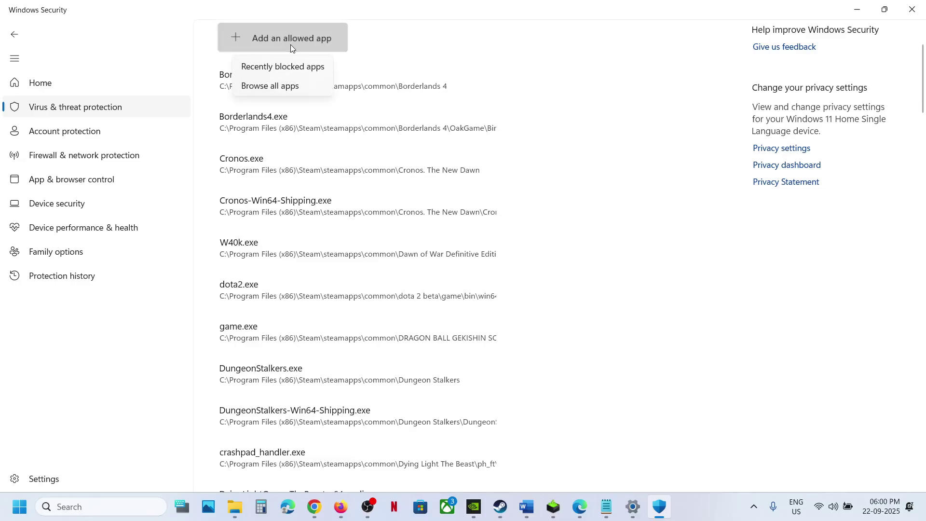
{"action": "left_click", "coordinate": [283, 87]}
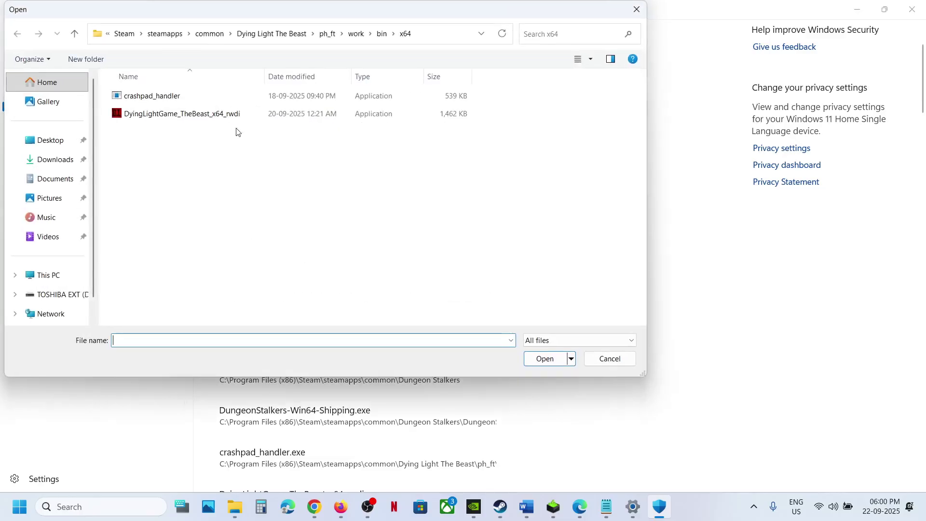
{"action": "left_click", "coordinate": [427, 37]}
{"action": "left_click", "coordinate": [252, 180]}
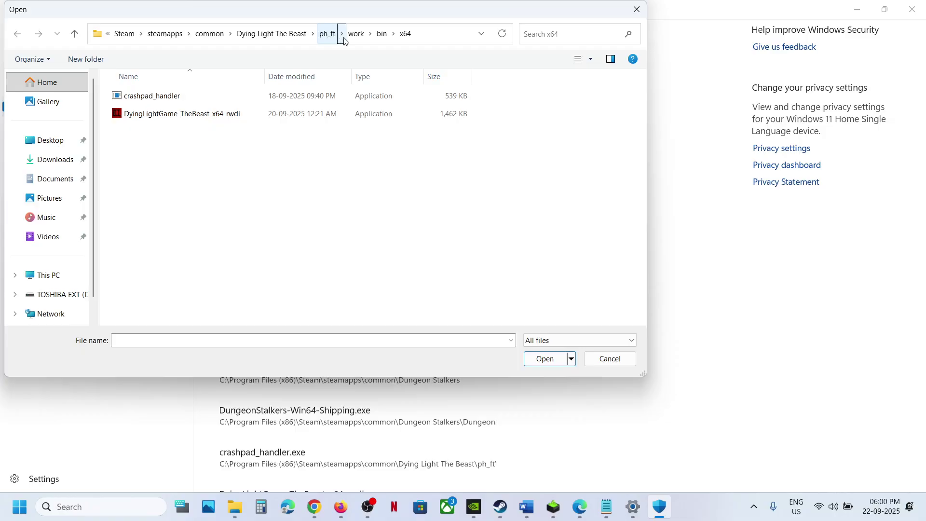
{"action": "left_click", "coordinate": [160, 116]}
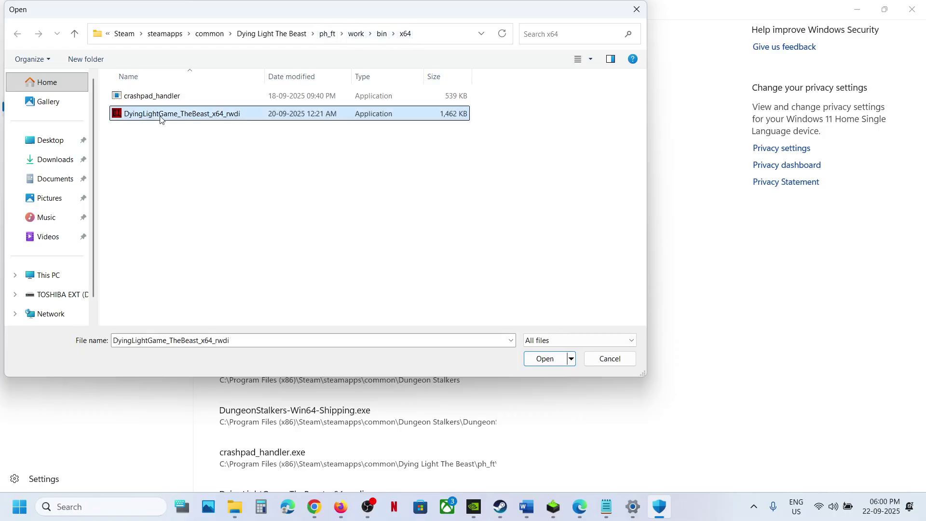
{"action": "left_click", "coordinate": [545, 359]}
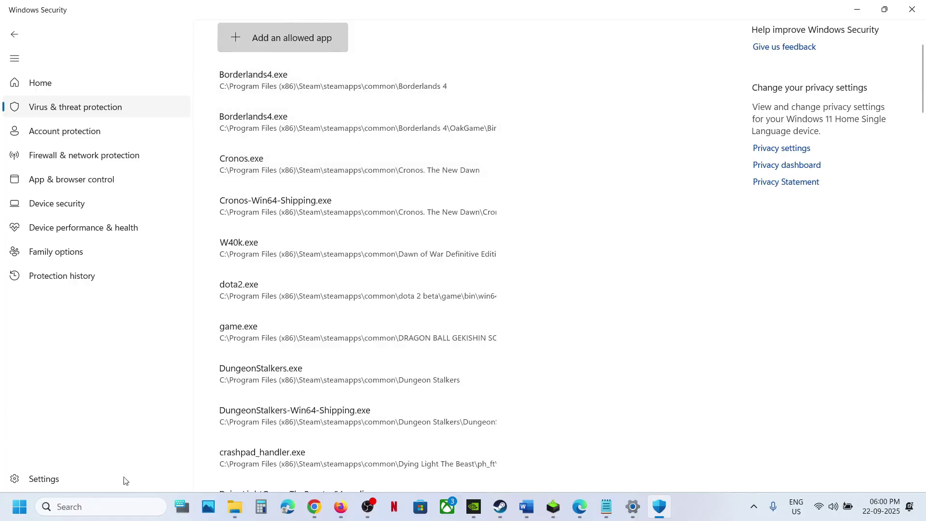
Switch to Control Panel and open the list of apps allowed through Windows Defender Firewall
{"action": "left_click", "coordinate": [97, 507]}
{"action": "type", "text": "contro"}
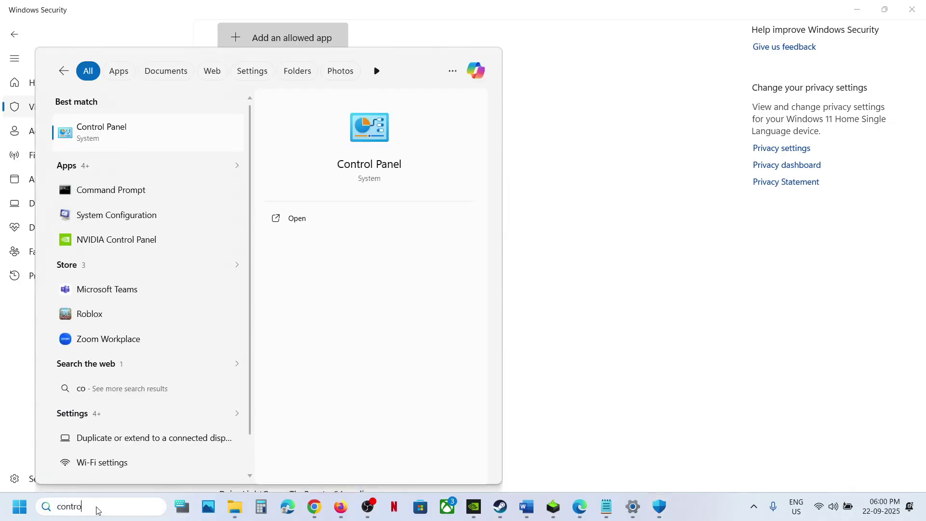
{"action": "type", "text": "l"}
{"action": "key", "text": "Return"}
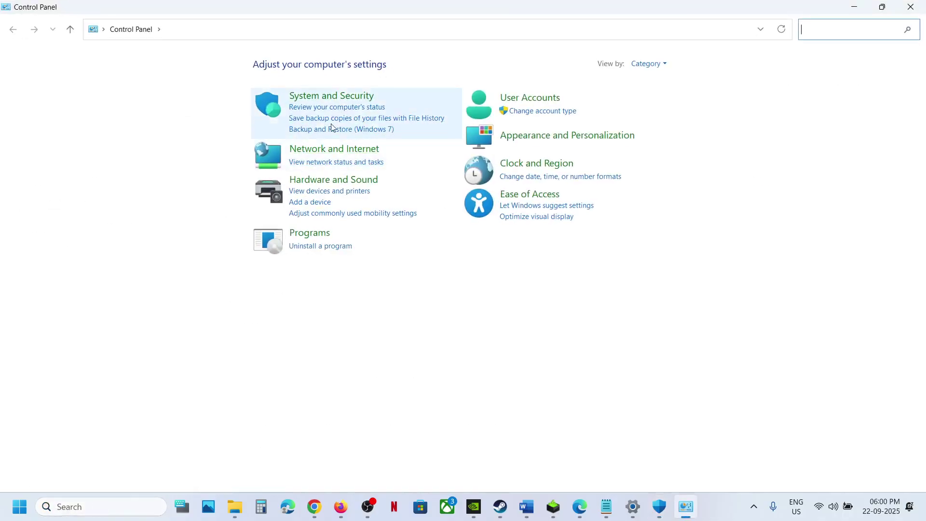
{"action": "left_click", "coordinate": [328, 97]}
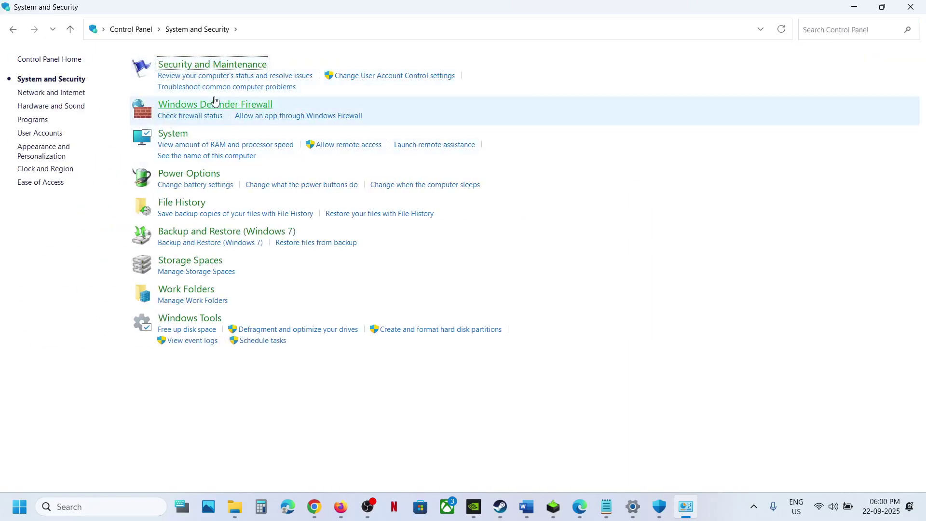
{"action": "left_click", "coordinate": [212, 104]}
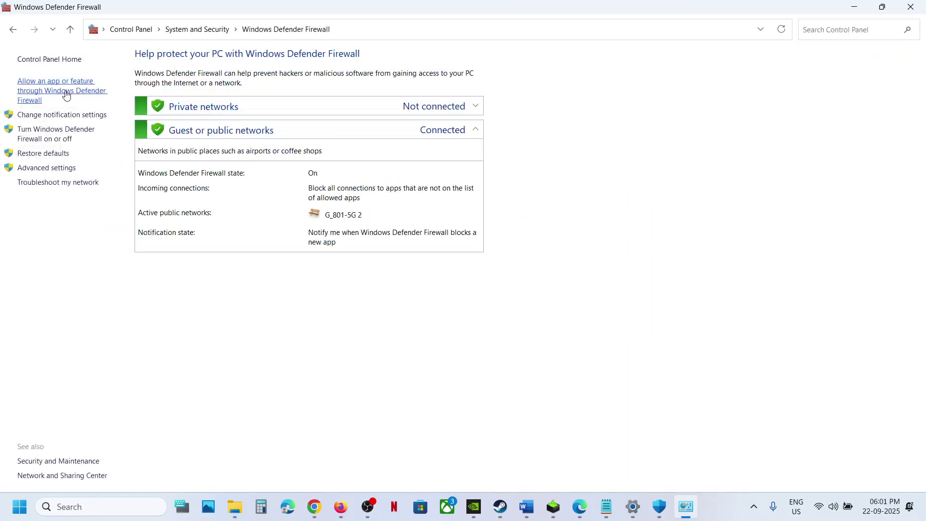
{"action": "left_click", "coordinate": [66, 91]}
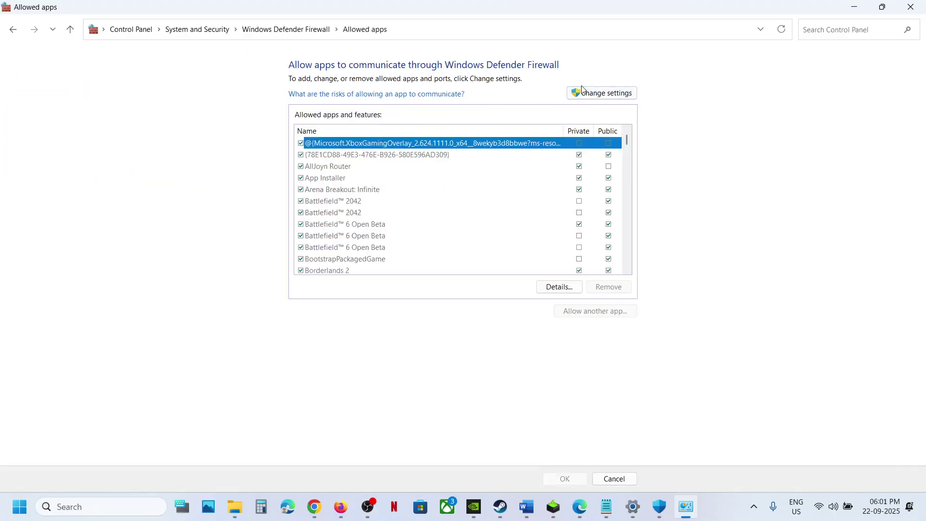
Enable changes to the firewall's allowed apps and start browsing for another app to allow
{"action": "left_click", "coordinate": [608, 94]}
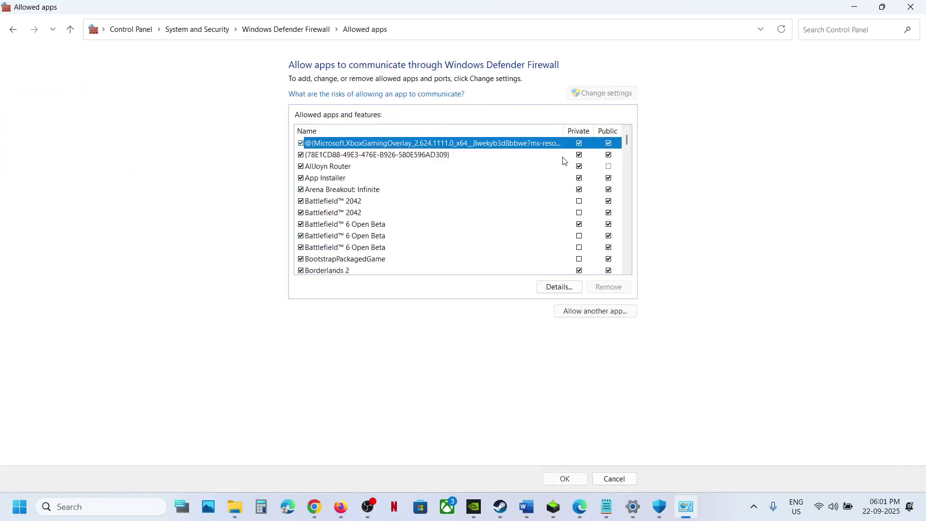
{"action": "left_click", "coordinate": [577, 311]}
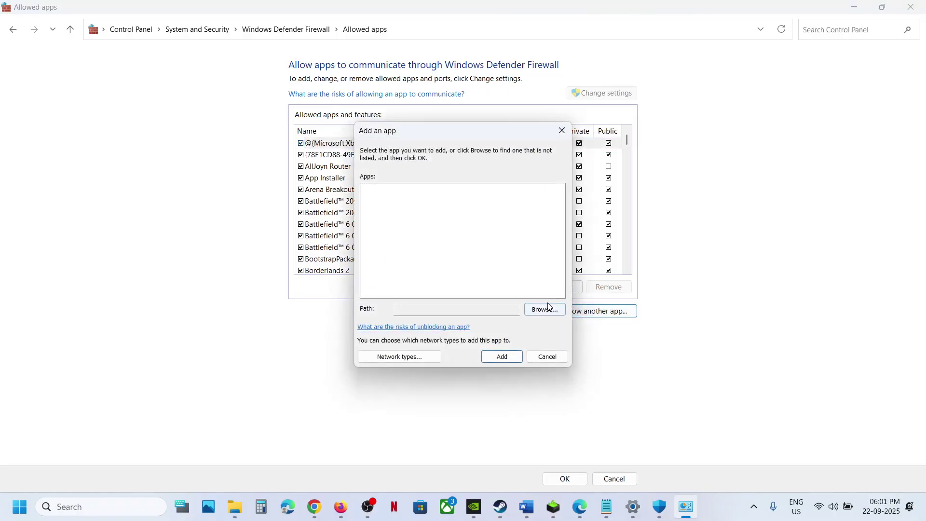
{"action": "left_click", "coordinate": [548, 307]}
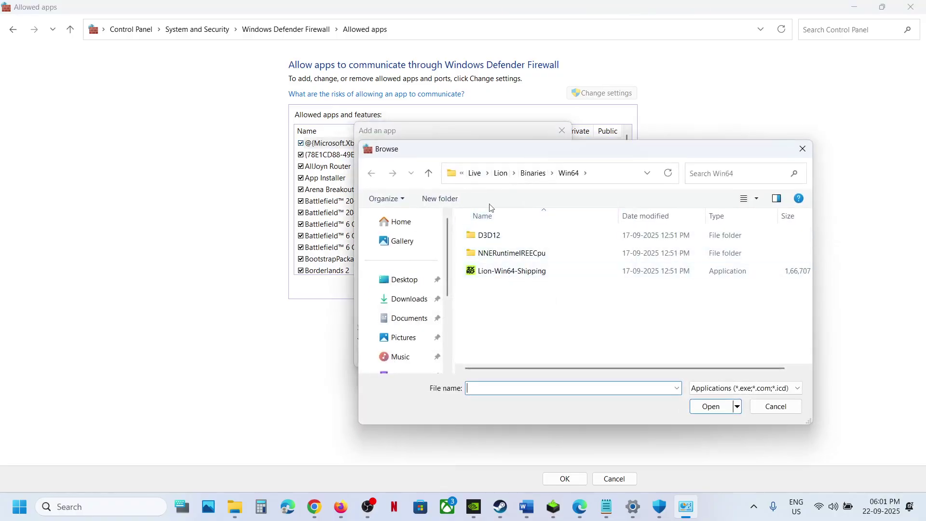
Browse to the Steam folder inside Program Files (x86) on Local Disk (C:)
{"action": "scroll", "coordinate": [413, 336], "scroll_direction": "down", "scroll_amount": 3}
{"action": "left_click", "coordinate": [404, 295]}
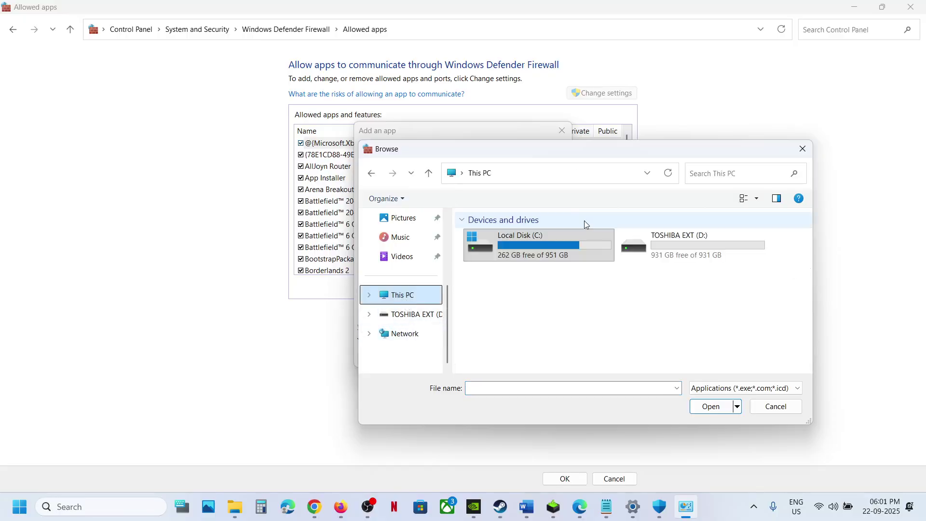
{"action": "double_click", "coordinate": [544, 251]}
{"action": "scroll", "coordinate": [523, 313], "scroll_direction": "down", "scroll_amount": 5}
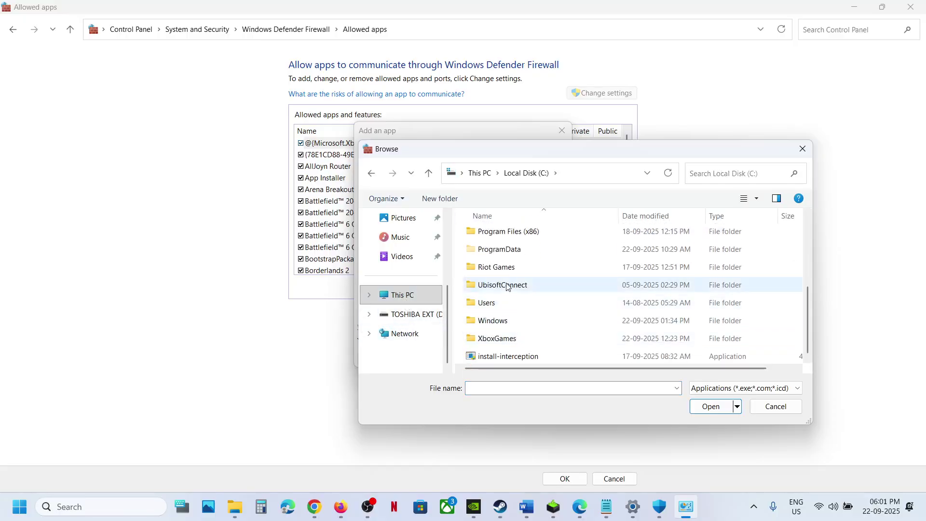
{"action": "double_click", "coordinate": [502, 233]}
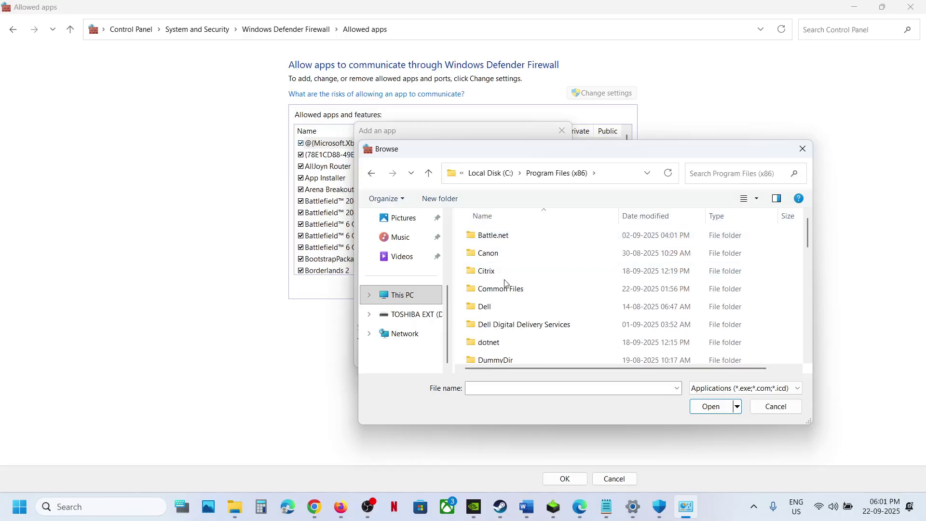
{"action": "key", "text": "s"}
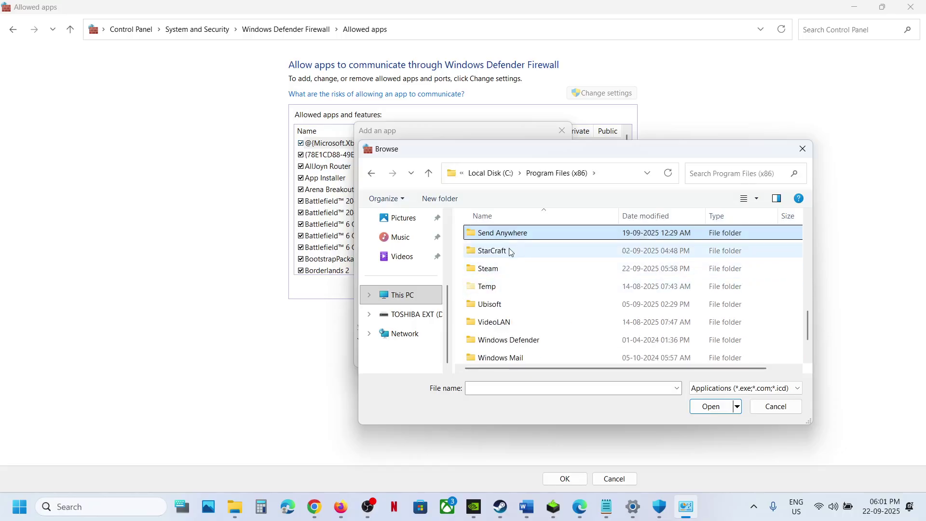
{"action": "double_click", "coordinate": [499, 270]}
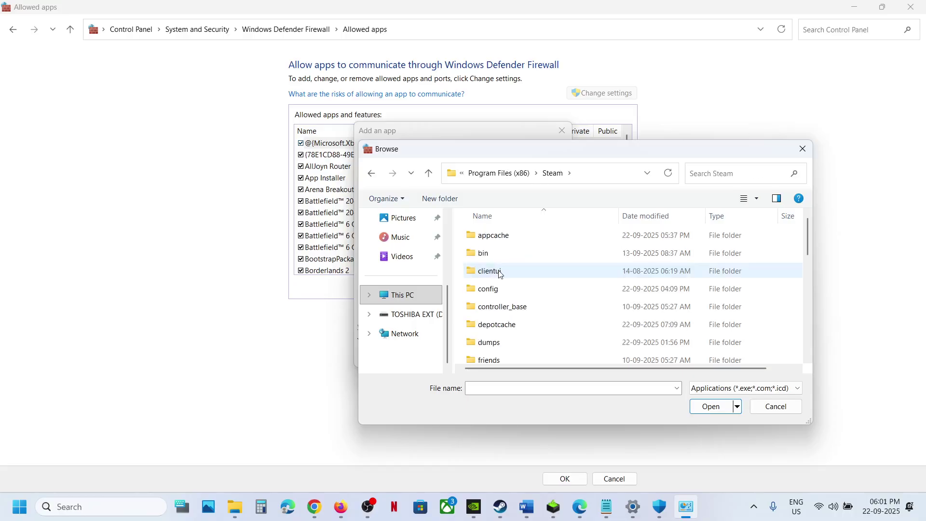
Go into Steam's steamapps\common folder and open the Dying Light The Beast folder
{"action": "key", "text": "s"}
{"action": "left_click", "coordinate": [500, 249]}
{"action": "scroll", "coordinate": [501, 247], "scroll_direction": "up", "scroll_amount": 1}
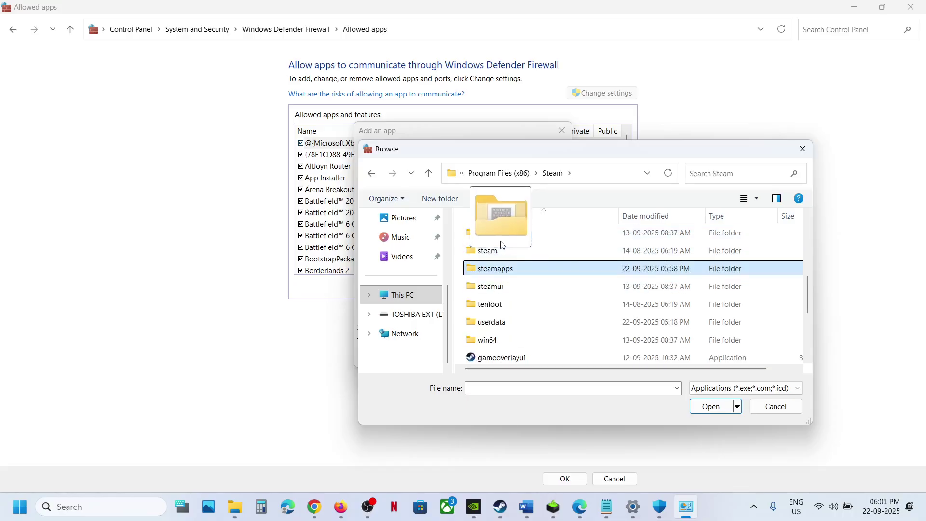
{"action": "double_click", "coordinate": [509, 306]}
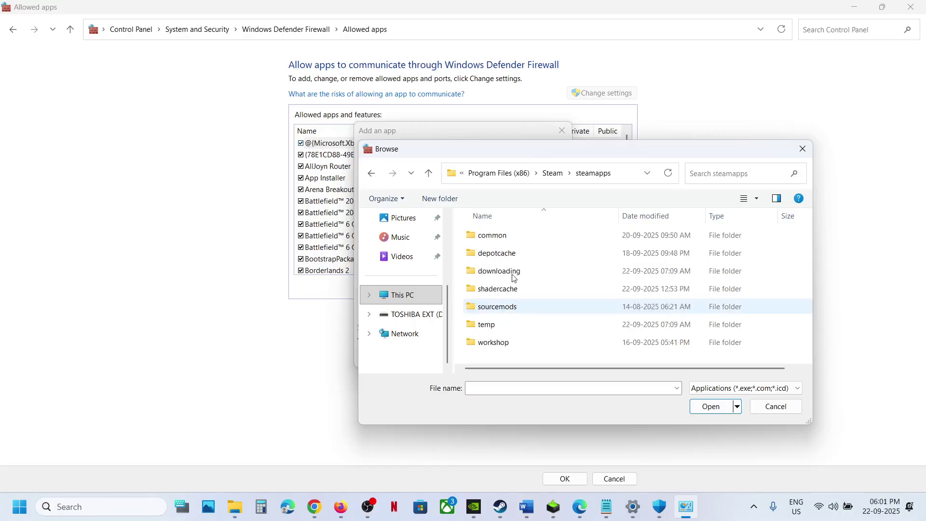
{"action": "double_click", "coordinate": [498, 238]}
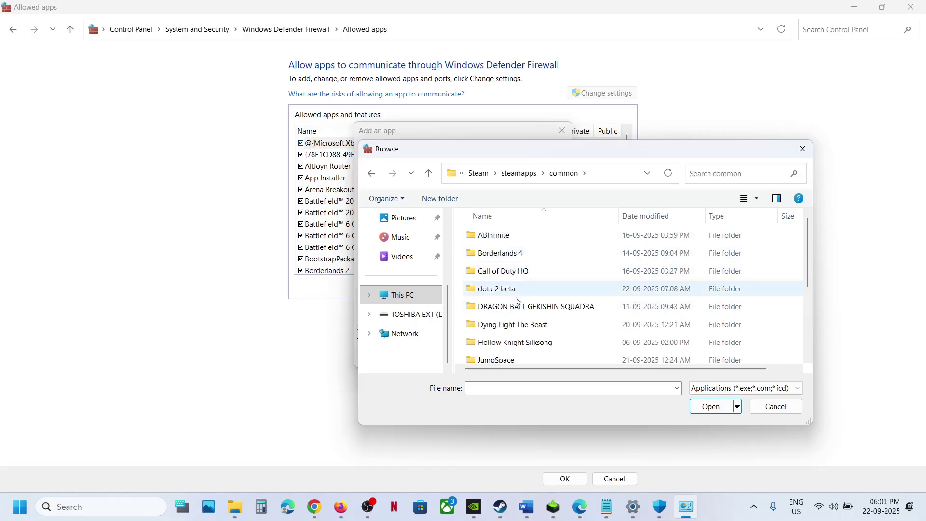
{"action": "double_click", "coordinate": [517, 322]}
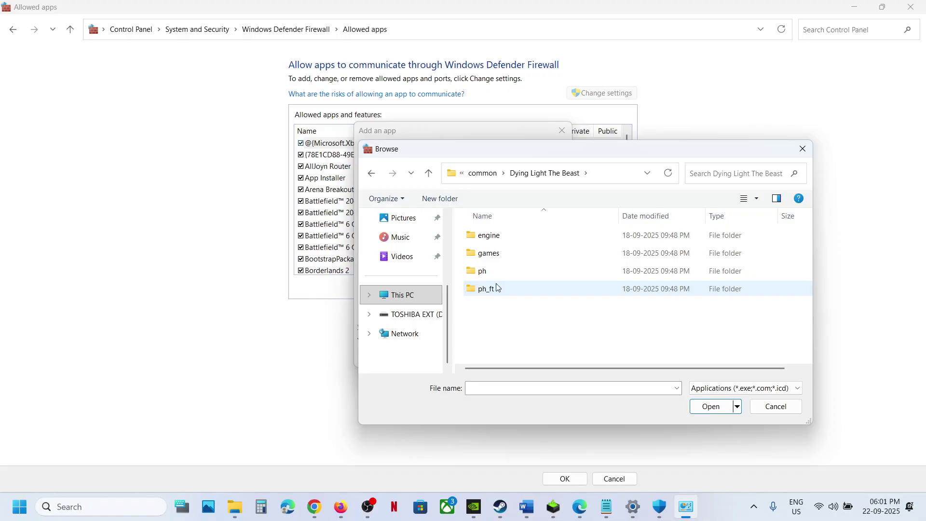
Try to add DyingLightGame_TheBeast_x64_rwdi from ph_ft\work\bin\x64 to the firewall's allowed apps, and close the add-app dialog
{"action": "double_click", "coordinate": [499, 288]}
{"action": "left_click", "coordinate": [497, 254]}
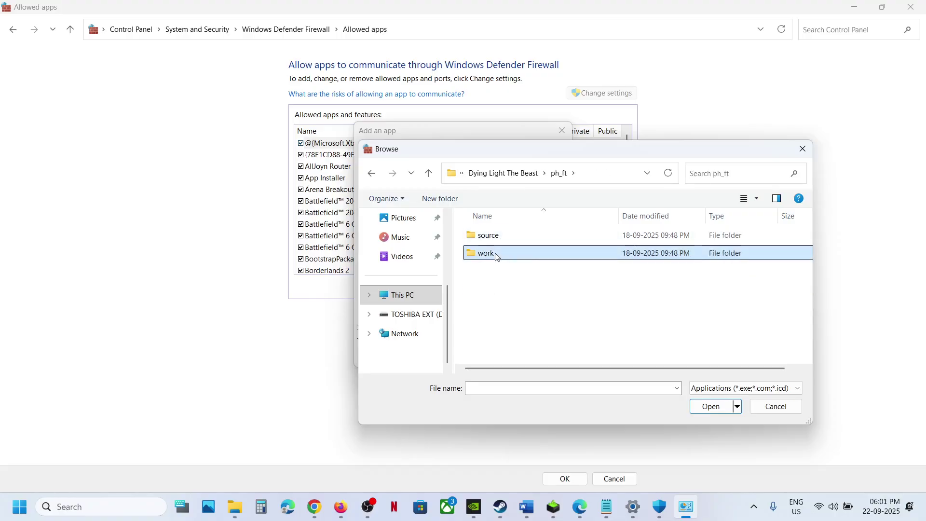
{"action": "double_click", "coordinate": [495, 254]}
{"action": "double_click", "coordinate": [485, 236]}
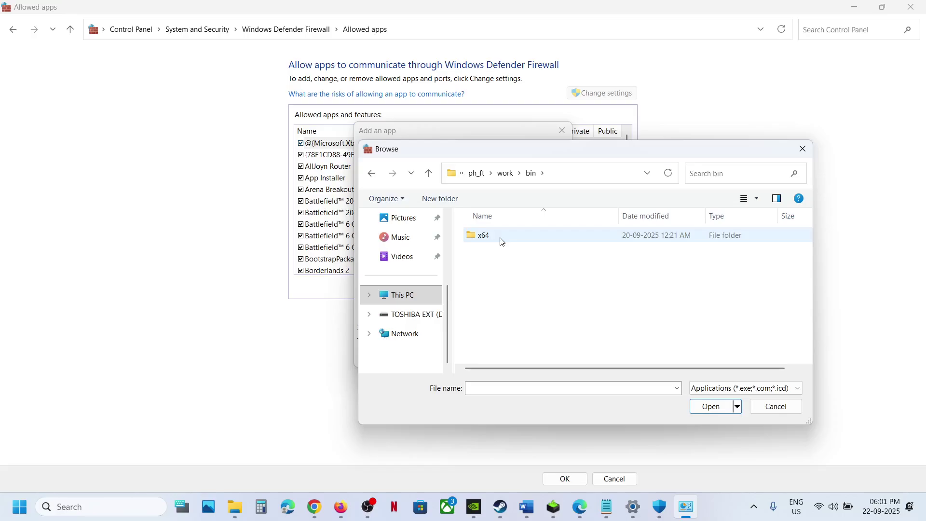
{"action": "double_click", "coordinate": [501, 236]}
{"action": "left_click", "coordinate": [522, 252]}
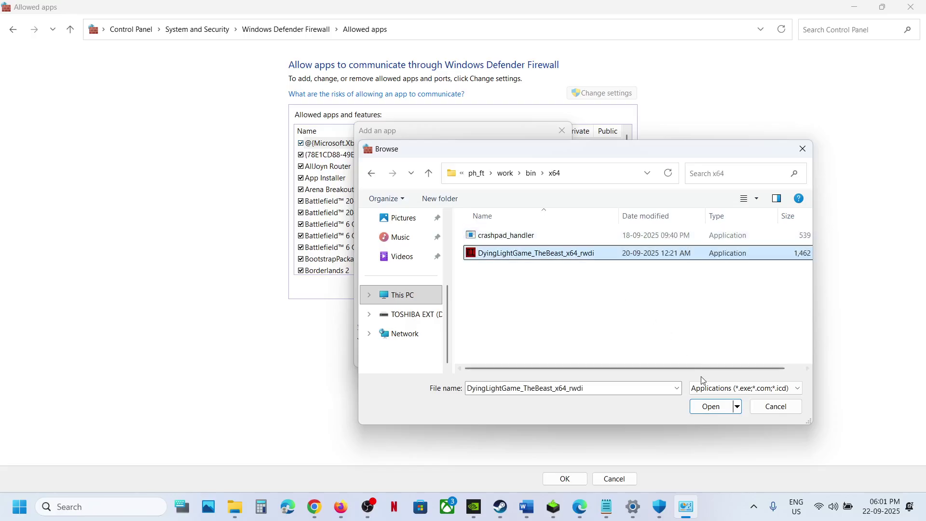
{"action": "left_click", "coordinate": [706, 407]}
{"action": "left_click", "coordinate": [503, 356]}
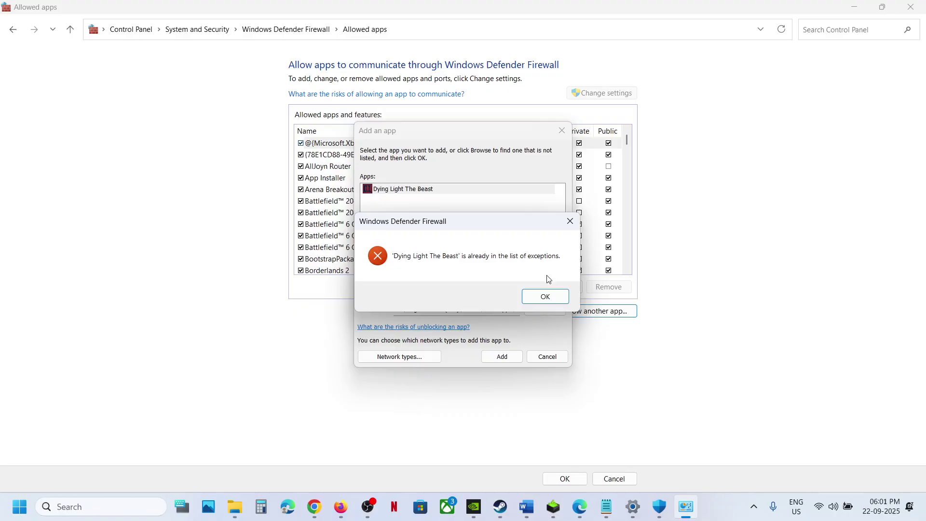
{"action": "left_click", "coordinate": [543, 297]}
{"action": "left_click", "coordinate": [561, 130]}
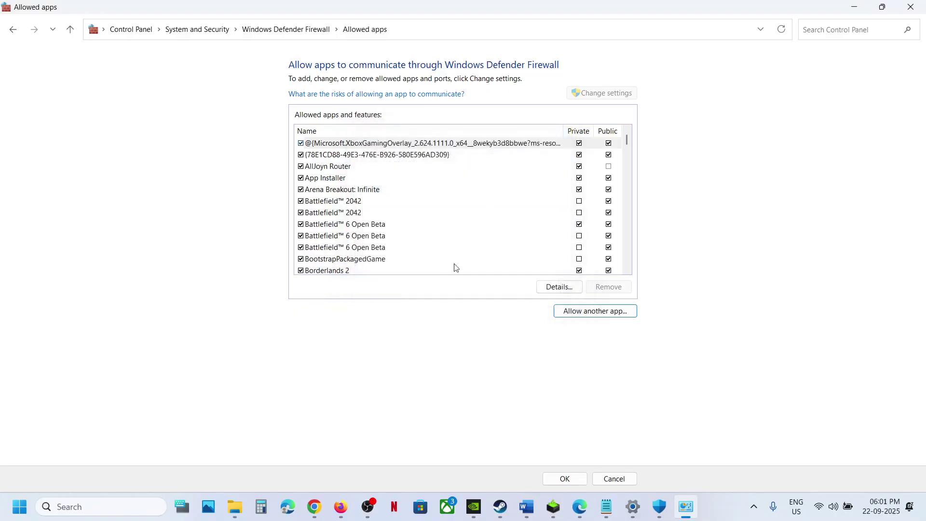
Switch to Settings and open Virus & threat protection in Windows Security
{"action": "left_click", "coordinate": [633, 507]}
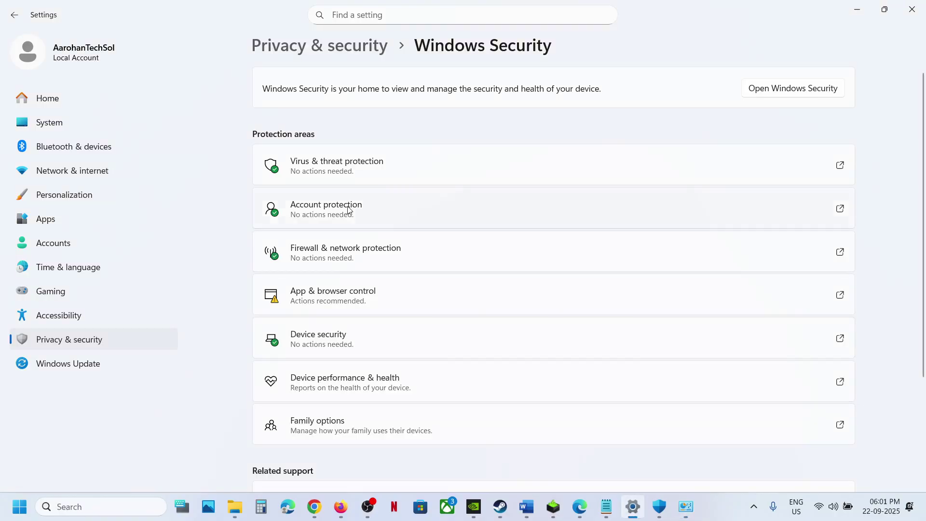
{"action": "left_click", "coordinate": [327, 171]}
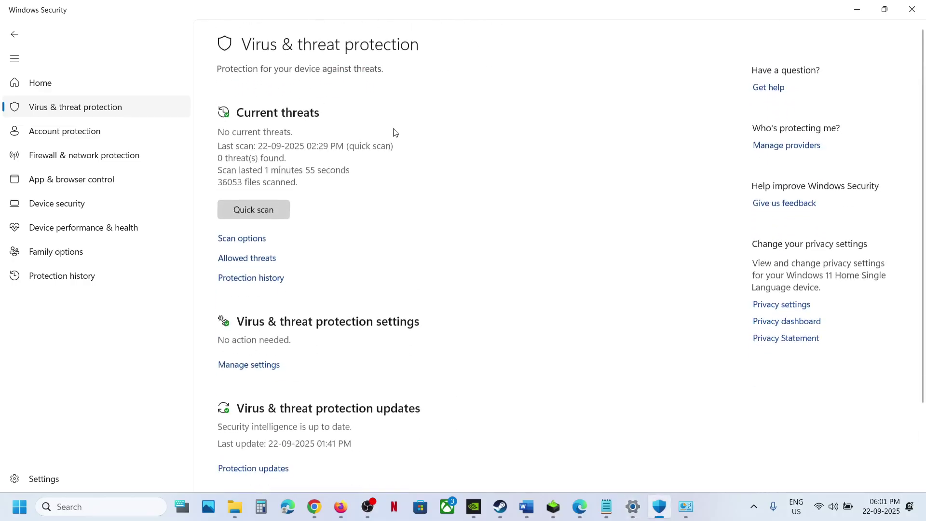
{"action": "scroll", "coordinate": [323, 183], "scroll_direction": "down", "scroll_amount": 3}
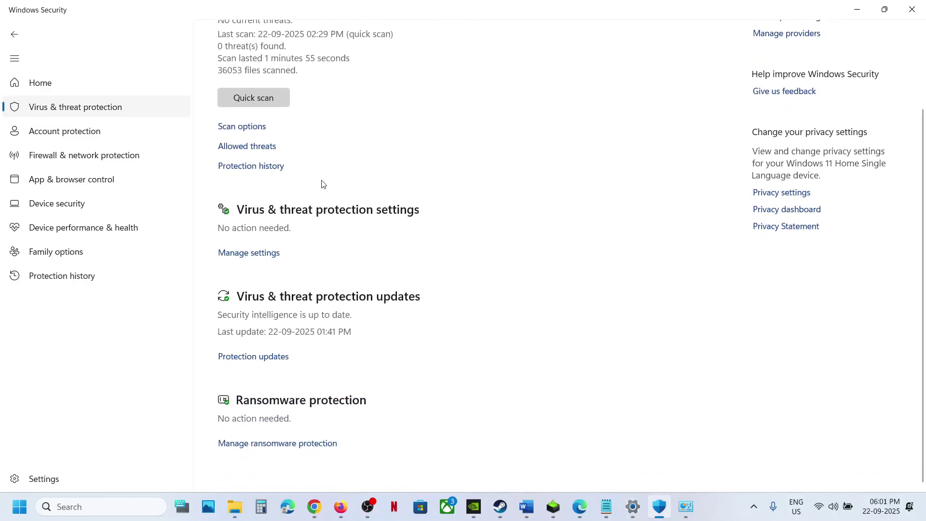
{"action": "scroll", "coordinate": [319, 211], "scroll_direction": "up", "scroll_amount": 3}
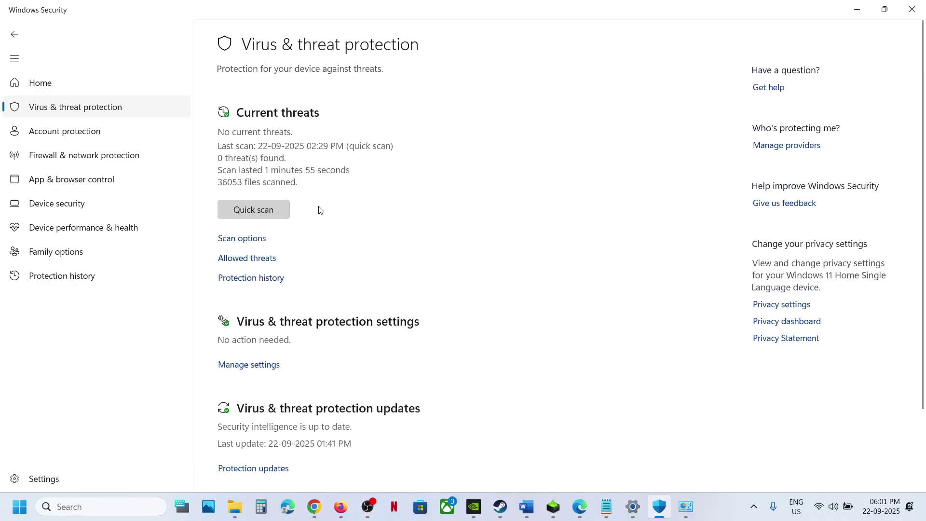
{"action": "scroll", "coordinate": [319, 210], "scroll_direction": "down", "scroll_amount": 3}
{"action": "scroll", "coordinate": [319, 211], "scroll_direction": "up", "scroll_amount": 1}
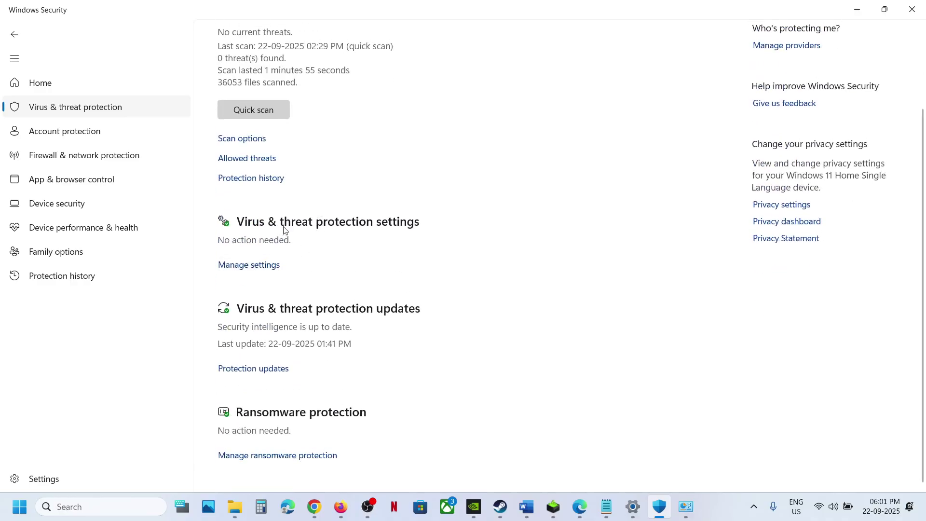
{"action": "left_click", "coordinate": [267, 269]}
{"action": "scroll", "coordinate": [314, 296], "scroll_direction": "down", "scroll_amount": 12}
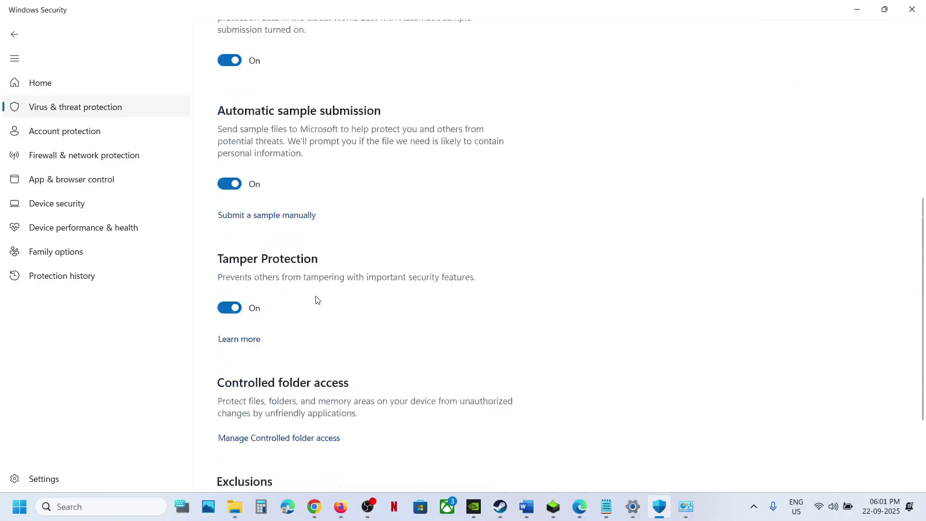
{"action": "scroll", "coordinate": [316, 304], "scroll_direction": "down", "scroll_amount": 3}
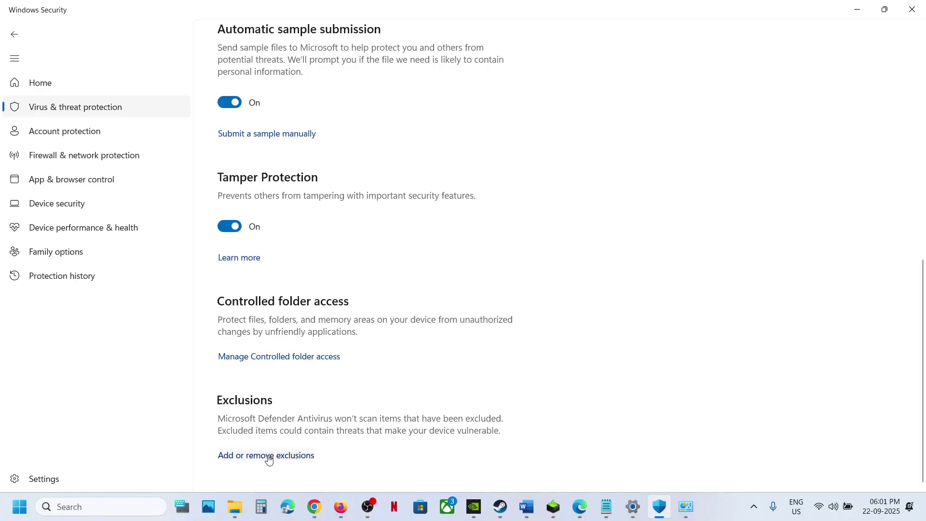
{"action": "left_click", "coordinate": [281, 357]}
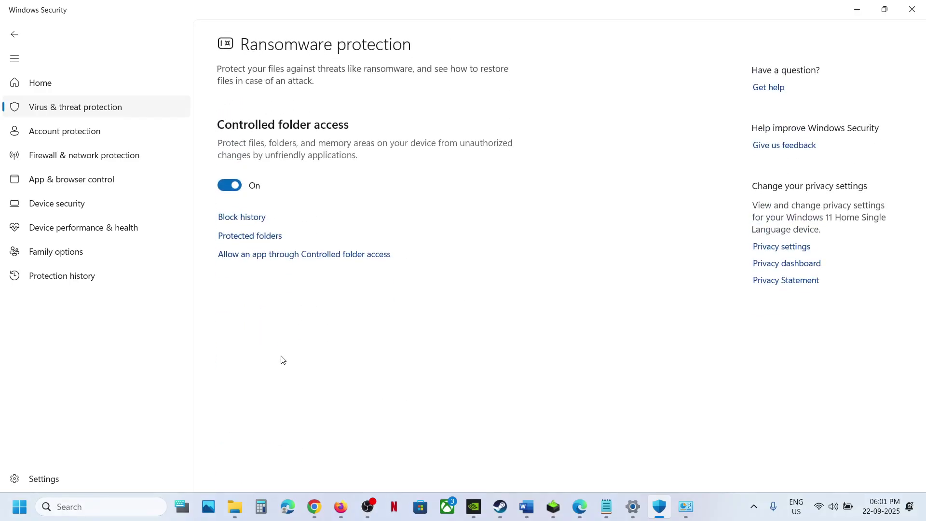
{"action": "left_click", "coordinate": [68, 112]}
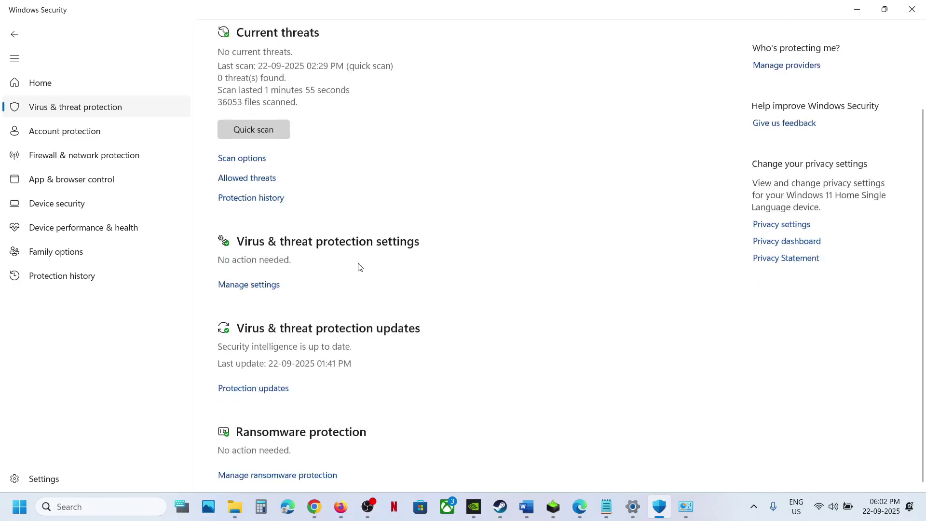
{"action": "scroll", "coordinate": [358, 264], "scroll_direction": "down", "scroll_amount": 2}
{"action": "scroll", "coordinate": [359, 267], "scroll_direction": "up", "scroll_amount": 1}
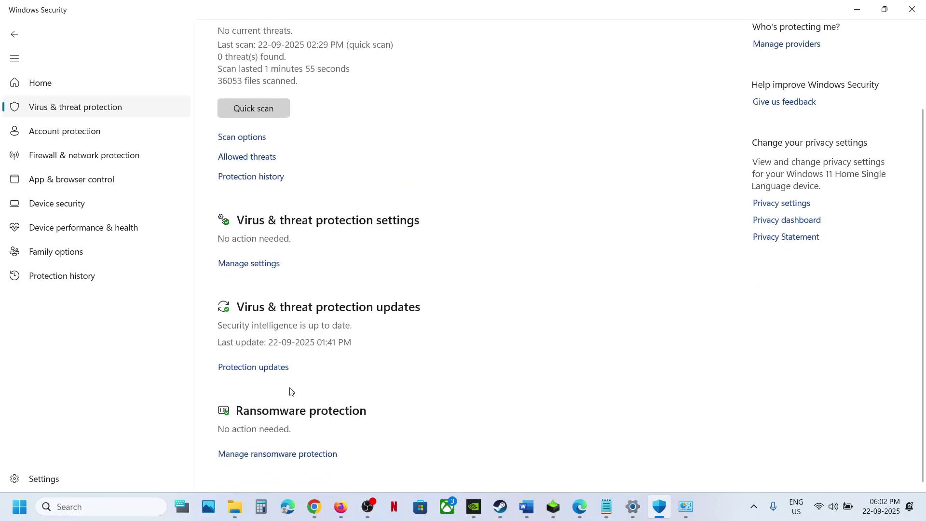
{"action": "scroll", "coordinate": [281, 274], "scroll_direction": "up", "scroll_amount": 1}
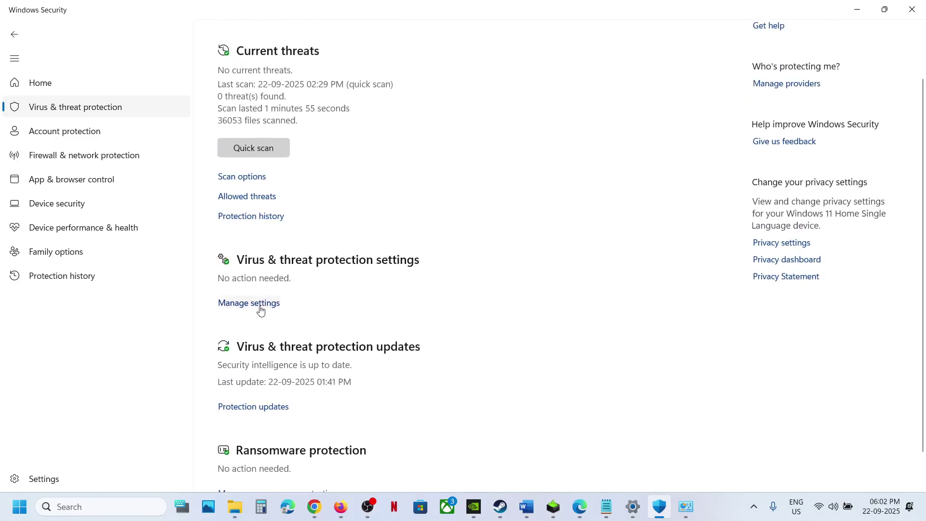
Open the Microsoft Defender Antivirus exclusions from the virus & threat protection settings, approving the User Account Control request
{"action": "left_click", "coordinate": [278, 303]}
{"action": "scroll", "coordinate": [328, 303], "scroll_direction": "down", "scroll_amount": 10}
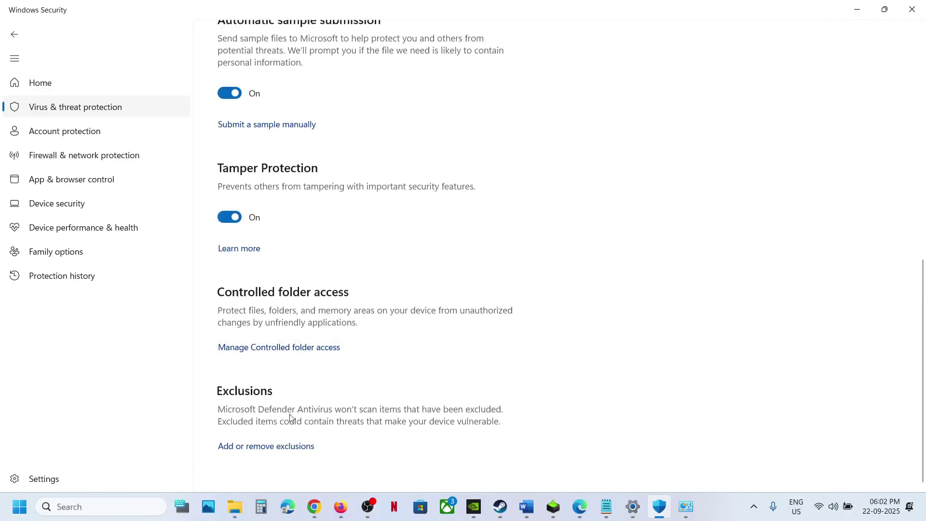
{"action": "left_click", "coordinate": [255, 451]}
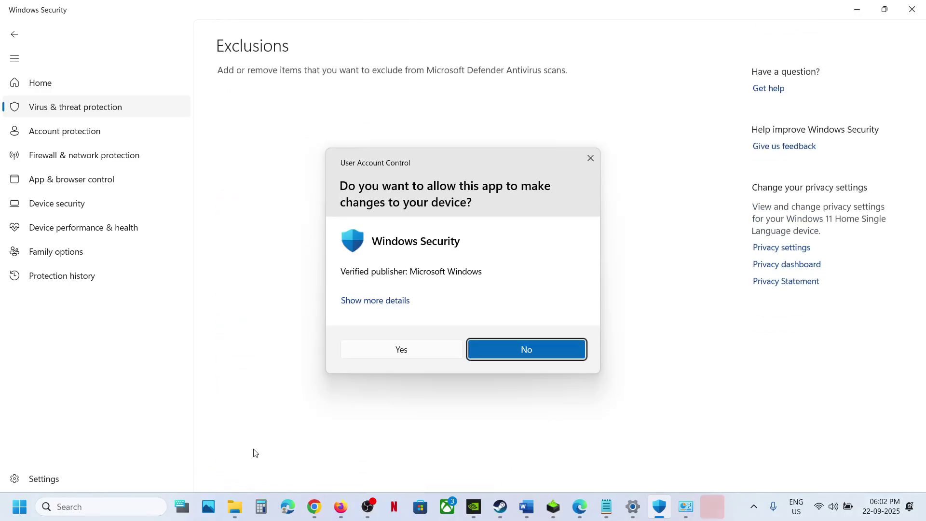
{"action": "left_click", "coordinate": [382, 350]}
Start adding a folder exclusion and browse to the Steam folder in C:\Program Files (x86)
{"action": "left_click", "coordinate": [282, 132]}
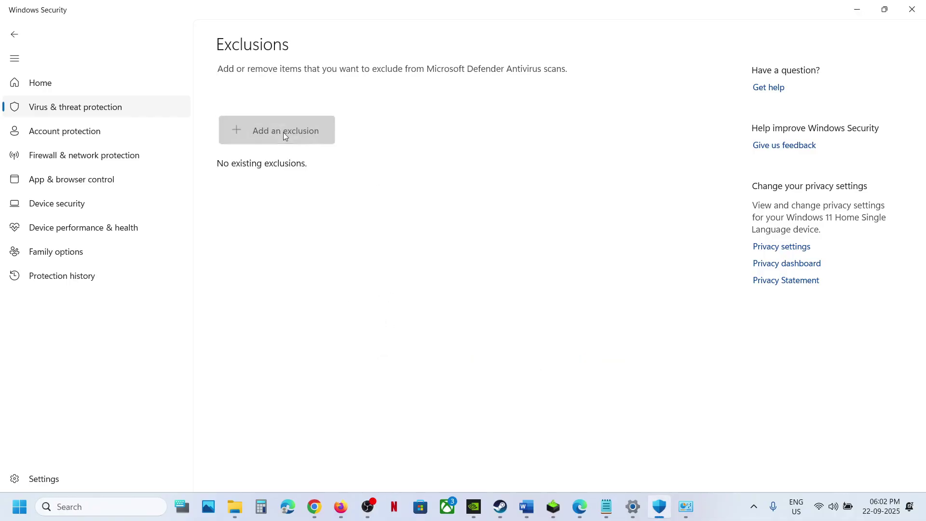
{"action": "left_click", "coordinate": [279, 182]}
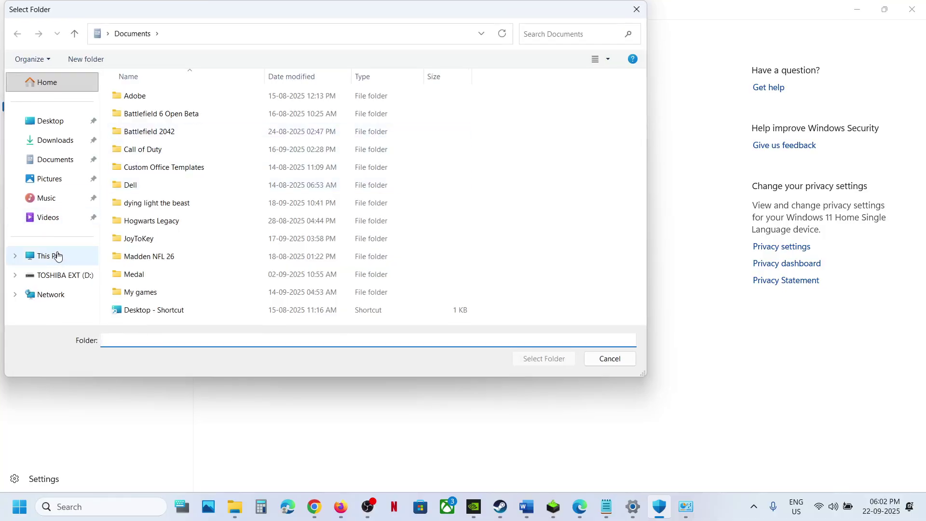
{"action": "left_click", "coordinate": [48, 256]}
{"action": "double_click", "coordinate": [205, 107]}
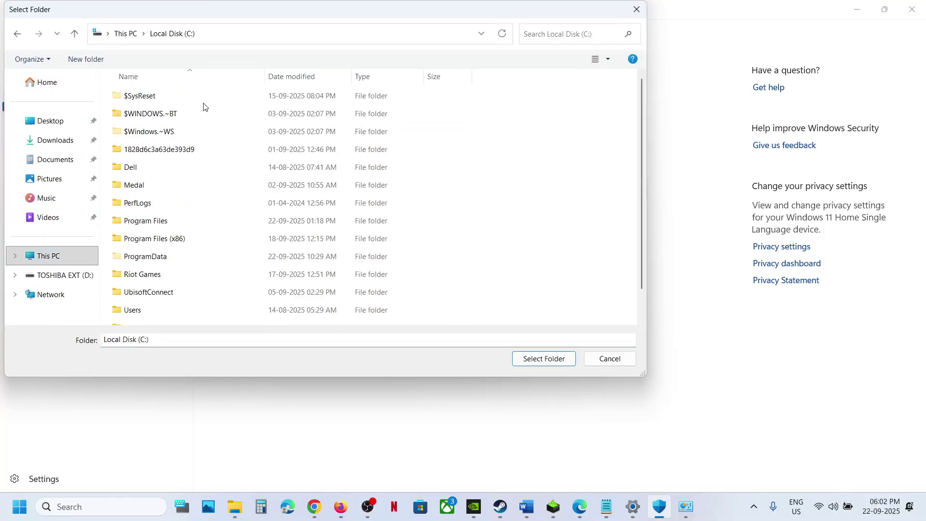
{"action": "scroll", "coordinate": [203, 178], "scroll_direction": "down", "scroll_amount": 1}
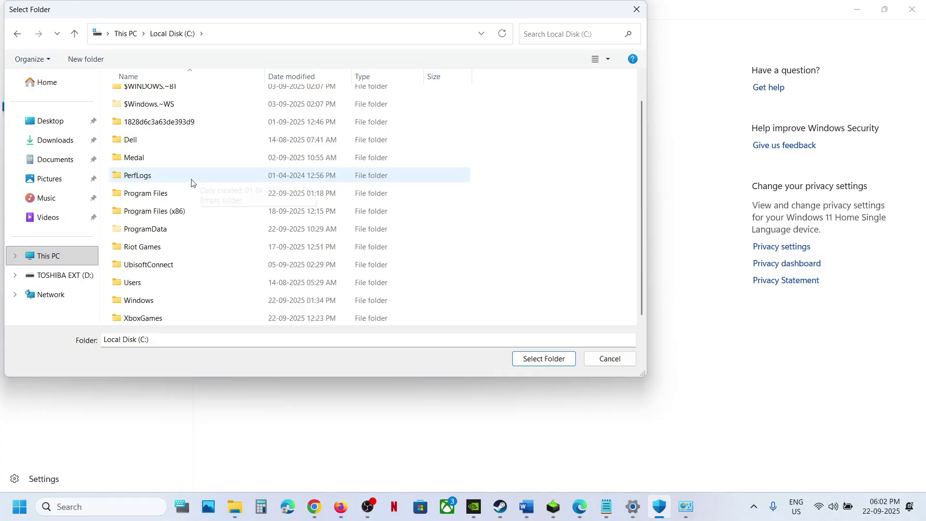
{"action": "double_click", "coordinate": [170, 215]}
{"action": "key", "text": "s"}
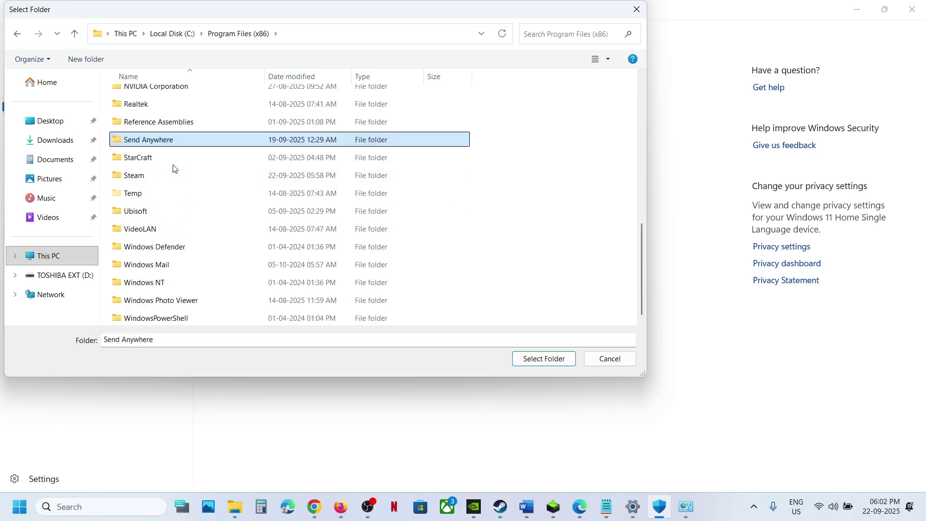
{"action": "left_click", "coordinate": [147, 182]}
{"action": "double_click", "coordinate": [146, 182]}
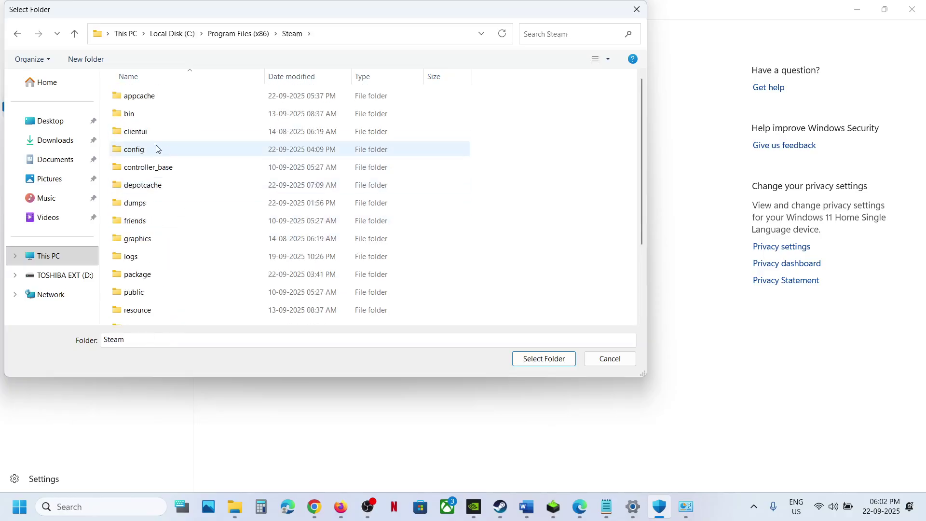
Go into steamapps\common and add the Dying Light The Beast folder as the exclusion
{"action": "left_click", "coordinate": [156, 147]}
{"action": "key", "text": "s"}
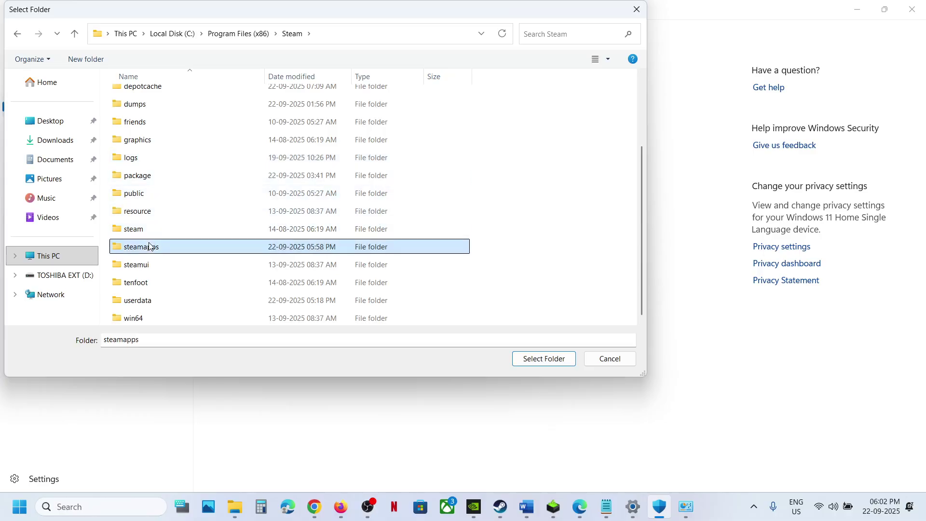
{"action": "double_click", "coordinate": [151, 247]}
{"action": "double_click", "coordinate": [159, 96]}
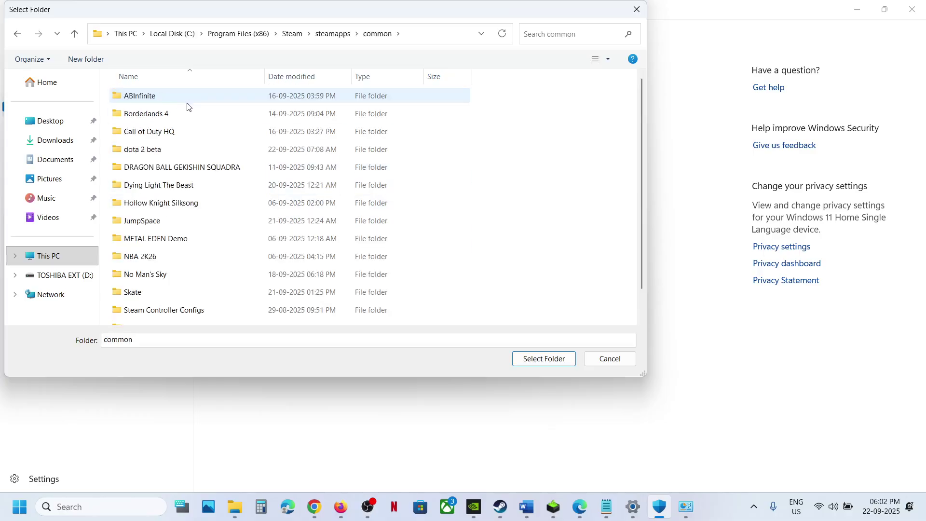
{"action": "left_click", "coordinate": [160, 186]}
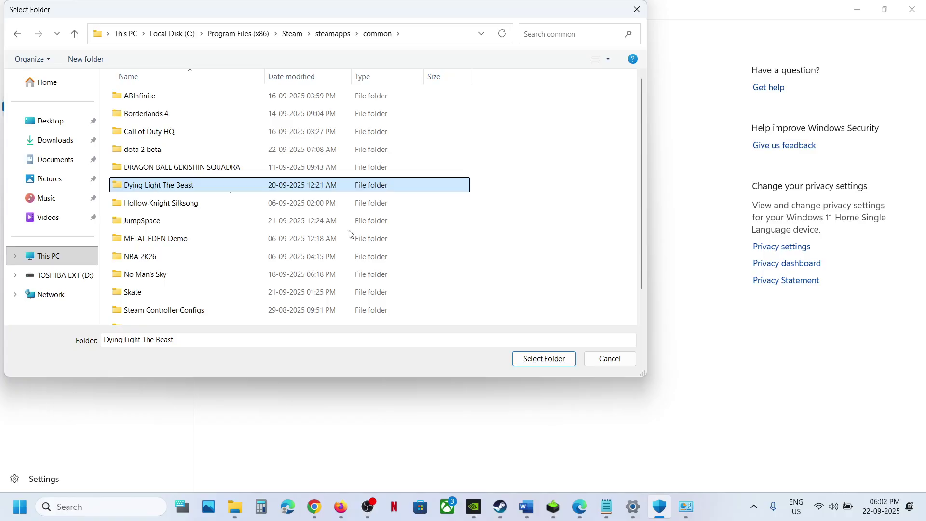
{"action": "left_click", "coordinate": [529, 357]}
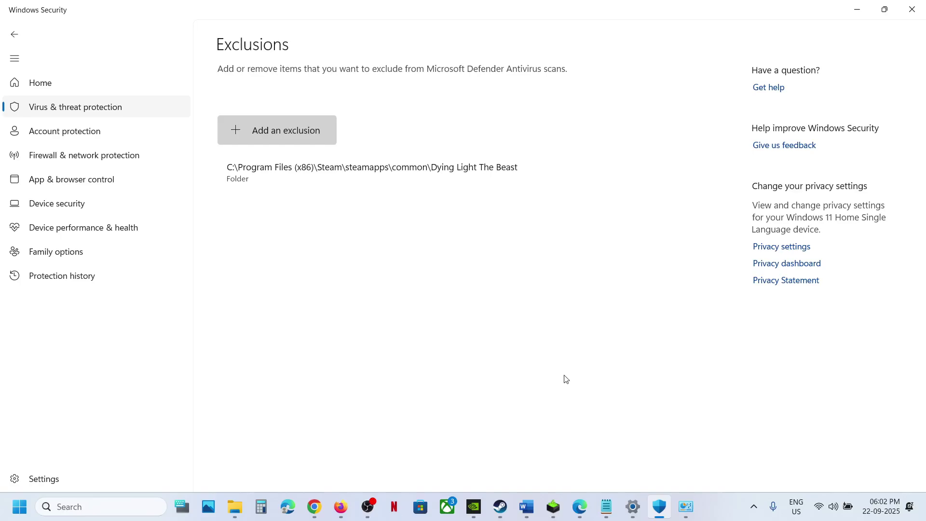
Switch to the Word notes and highlight the instructions on allowing the game in the antivirus program and disabling Steam cloud
{"action": "left_click", "coordinate": [527, 506]}
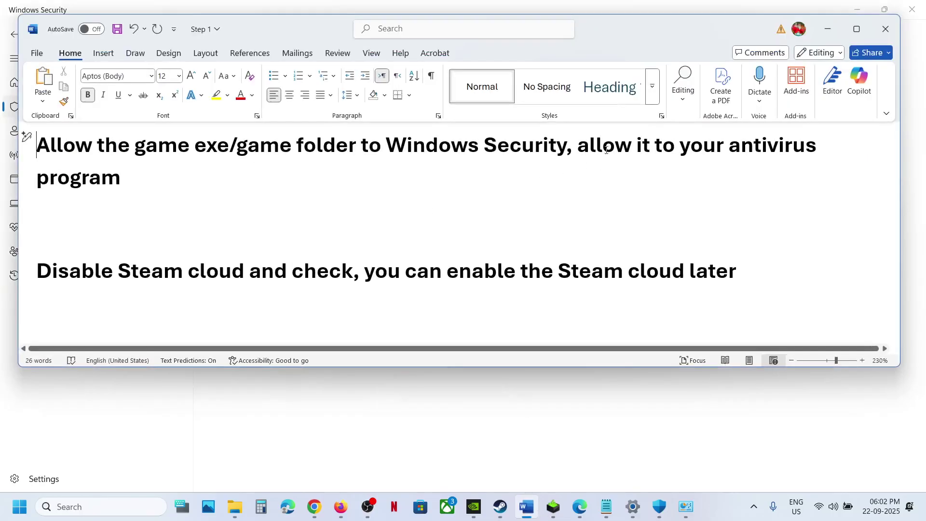
{"action": "left_click_drag", "start_coordinate": [591, 146], "coordinate": [174, 182]}
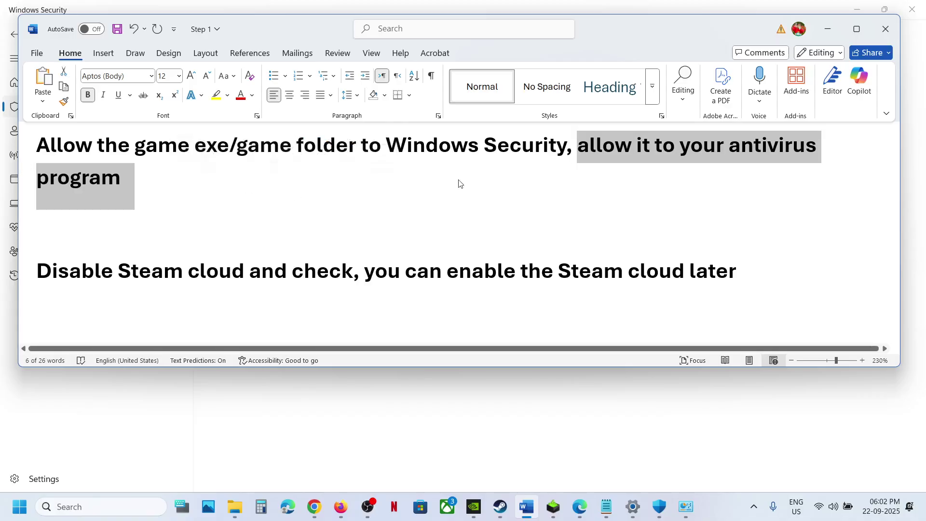
{"action": "left_click", "coordinate": [598, 152]}
{"action": "left_click_drag", "start_coordinate": [581, 147], "coordinate": [761, 168]}
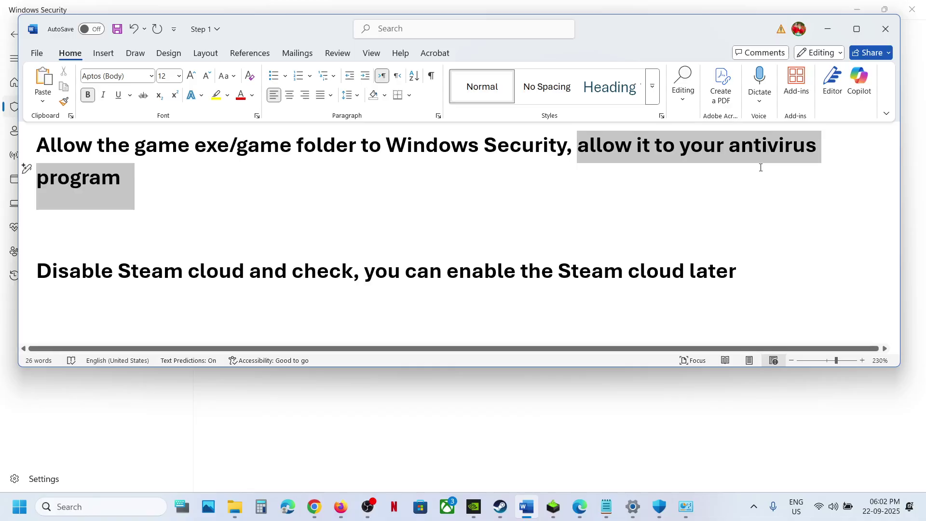
{"action": "left_click_drag", "start_coordinate": [761, 167], "coordinate": [759, 169]}
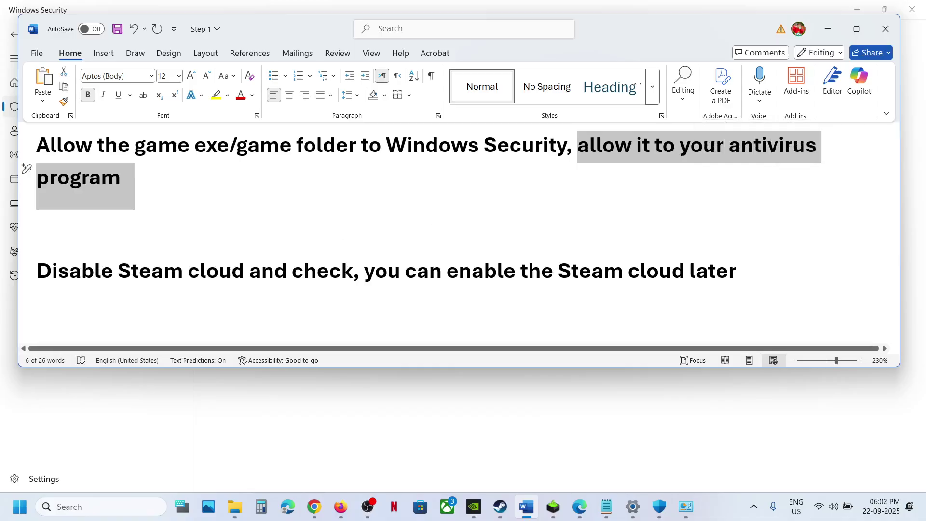
{"action": "left_click_drag", "start_coordinate": [48, 272], "coordinate": [354, 271]}
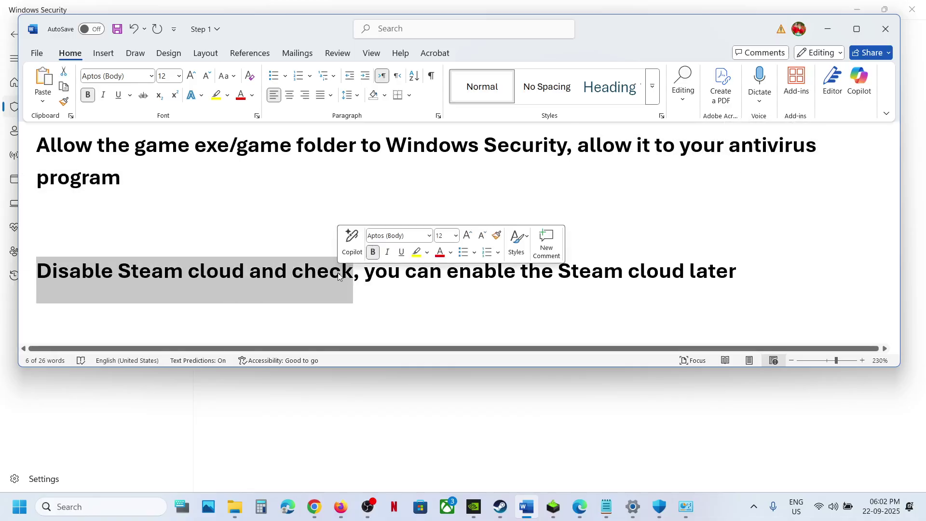
Switch to Steam and turn off keeping saves in the Steam Cloud in Dying Light: The Beast's properties, closing them after the change
{"action": "left_click", "coordinate": [500, 506]}
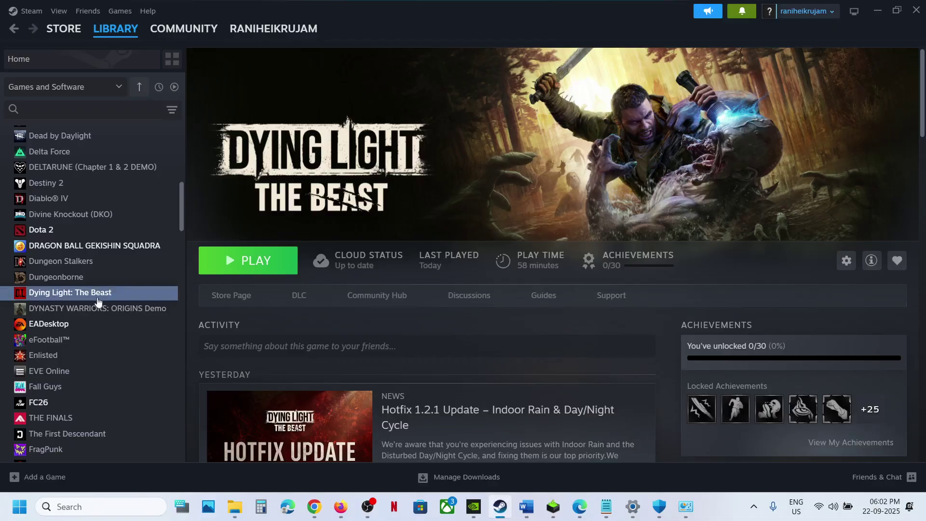
{"action": "right_click", "coordinate": [82, 296]}
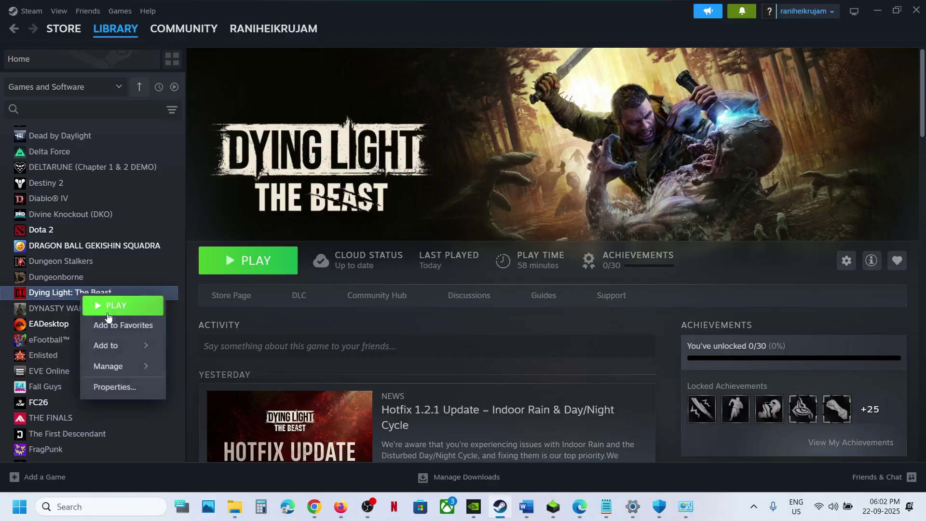
{"action": "left_click", "coordinate": [114, 386]}
{"action": "left_click", "coordinate": [688, 239]}
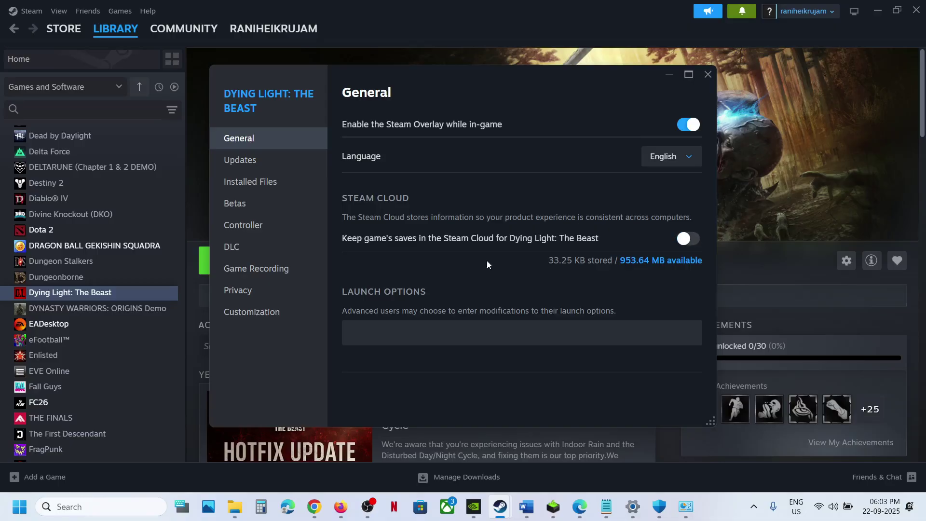
{"action": "left_click", "coordinate": [707, 76]}
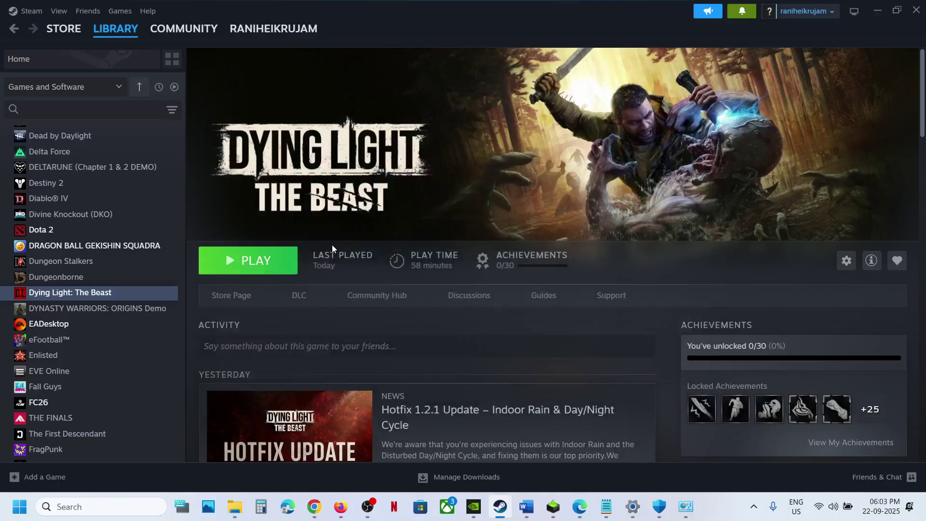
Return to the Word notes, highlight "enable the Steam cloud later", and minimize the document
{"action": "left_click", "coordinate": [526, 507]}
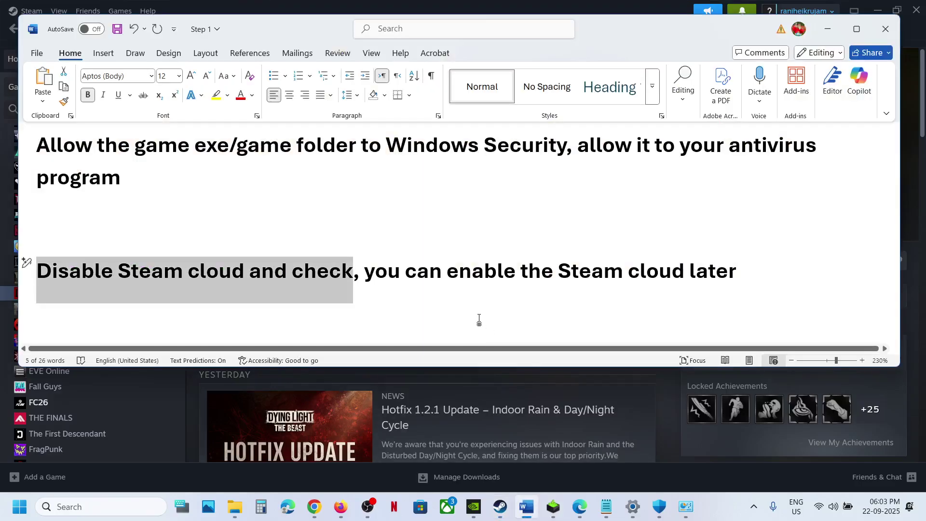
{"action": "left_click_drag", "start_coordinate": [466, 279], "coordinate": [737, 278]}
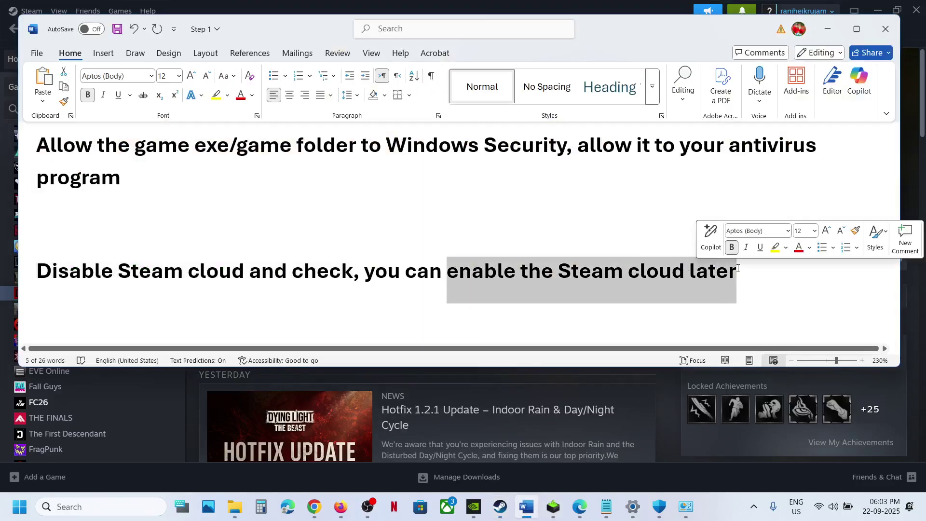
{"action": "left_click", "coordinate": [321, 186]}
{"action": "left_click", "coordinate": [827, 29]}
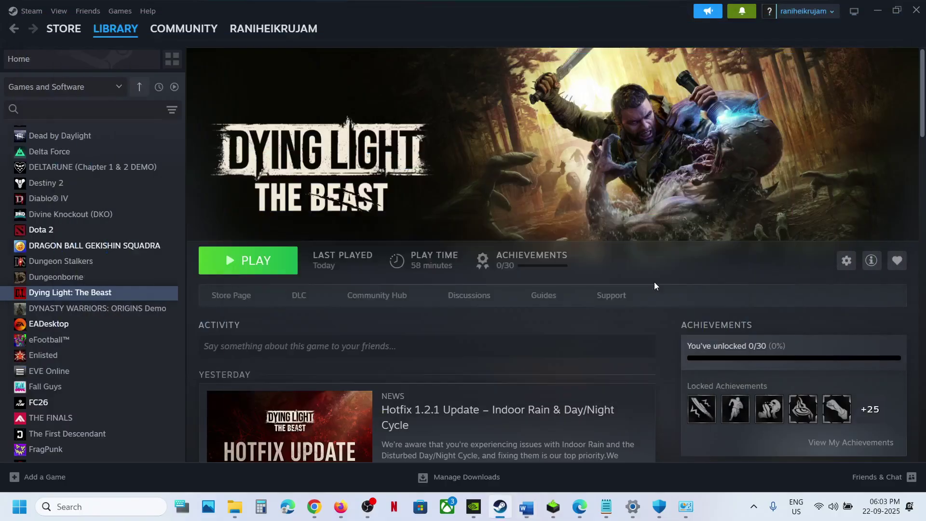